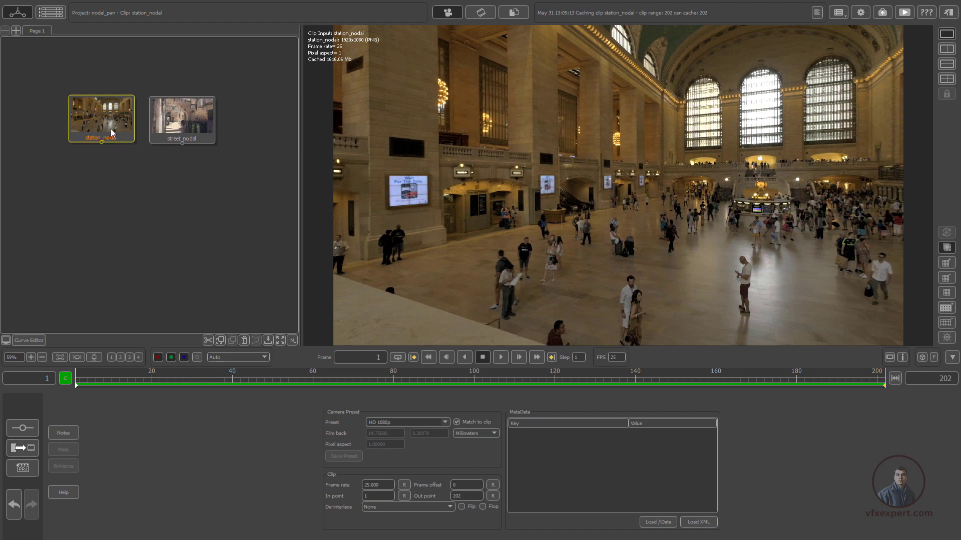
Step: Play back the station_nodal clip and scrub through it to examine the camera's motion
click(500, 357)
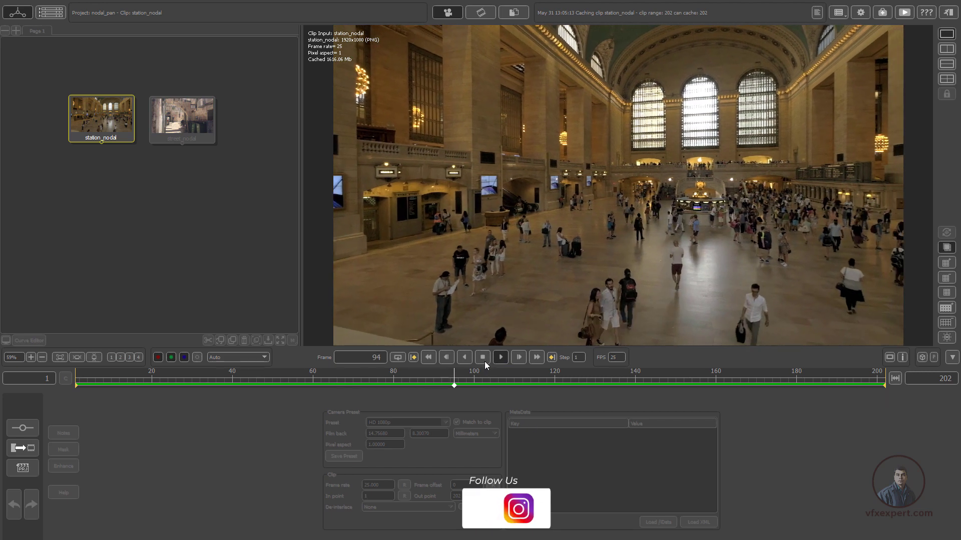
click(482, 358)
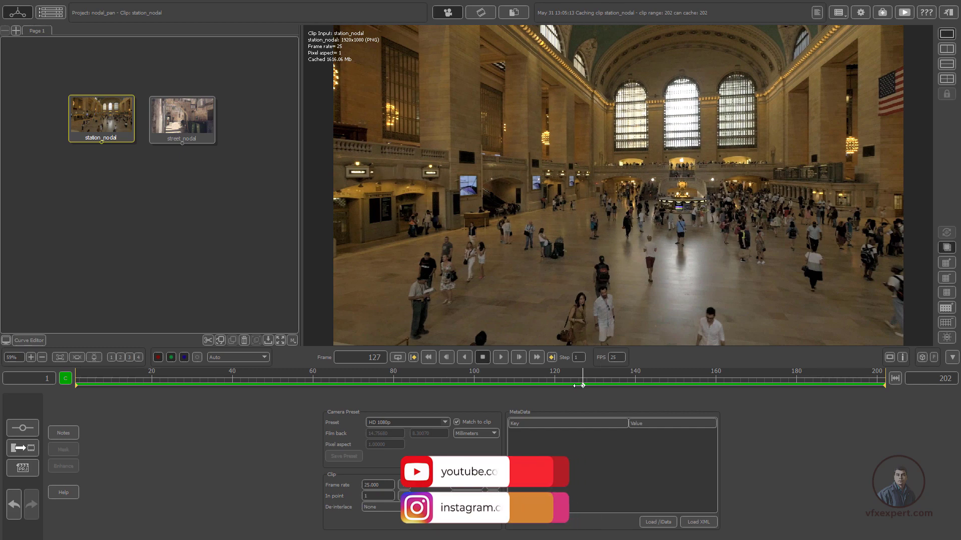
drag(583, 385, 535, 375)
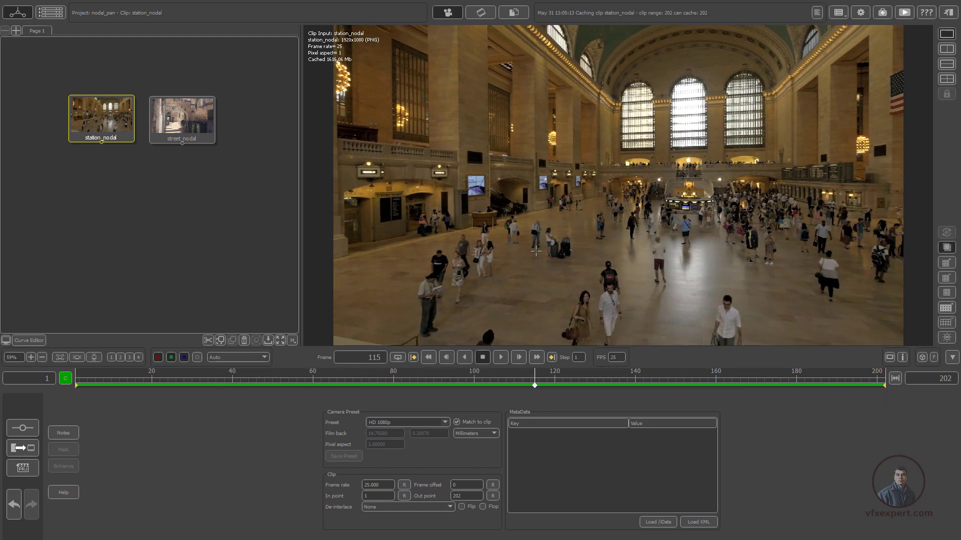
Step: Show the street_nodal clip fitted to the viewer, then play and scrub through it to examine its camera move
click(194, 126)
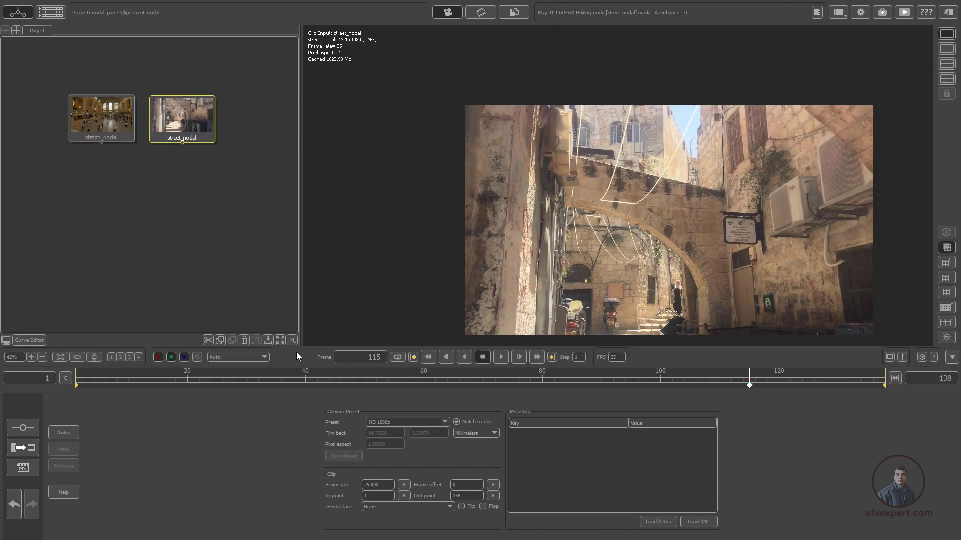
click(97, 356)
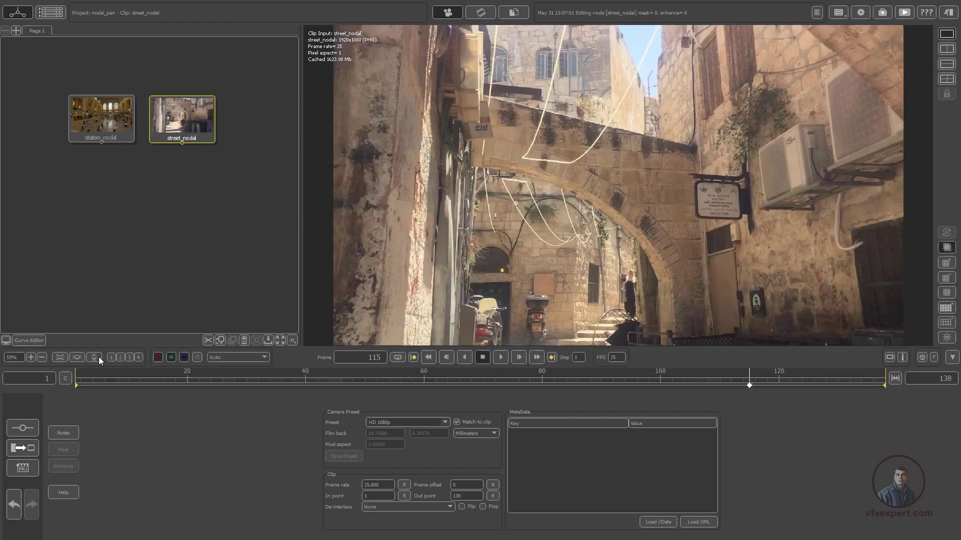
click(500, 359)
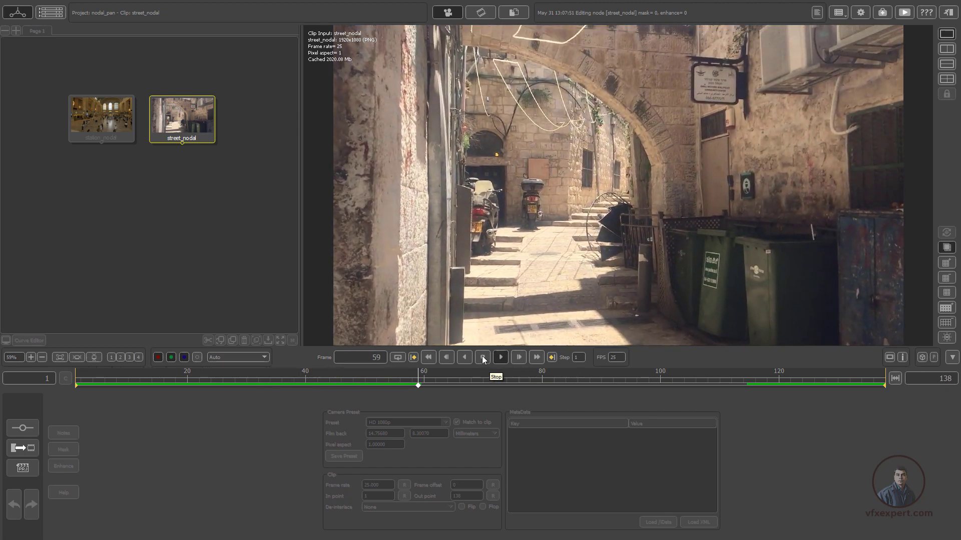
click(482, 357)
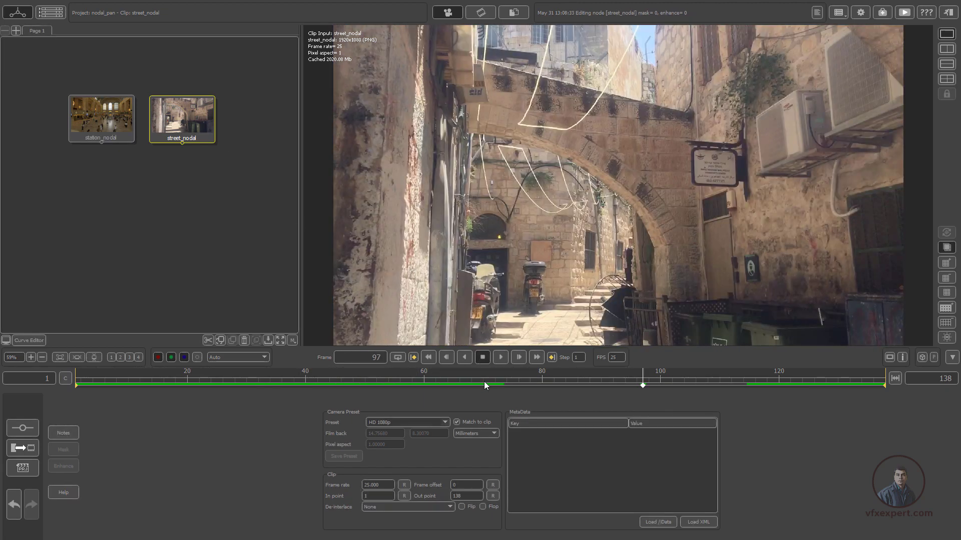
drag(482, 383, 302, 371)
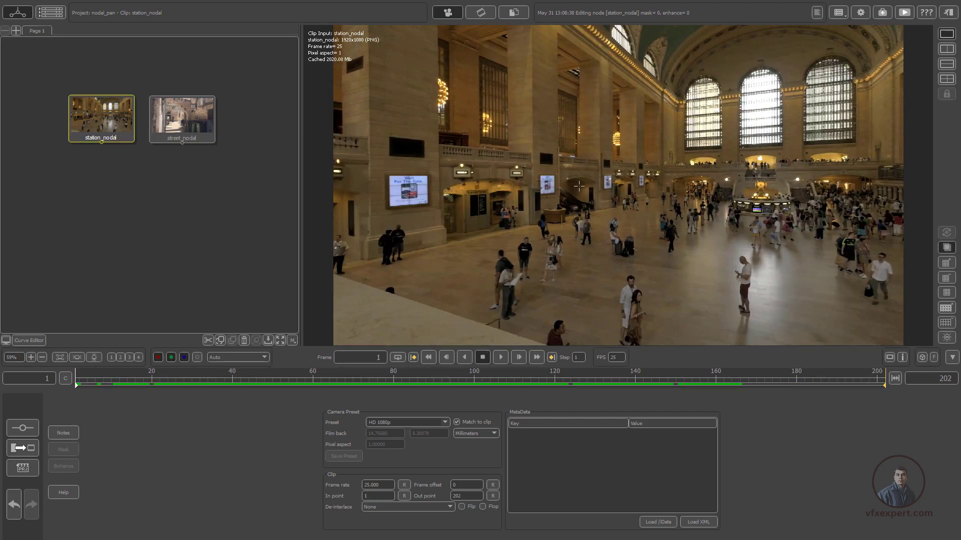
Step: Space the two clip nodes apart and attach an Auto Track node to station_nodal
drag(192, 113, 244, 96)
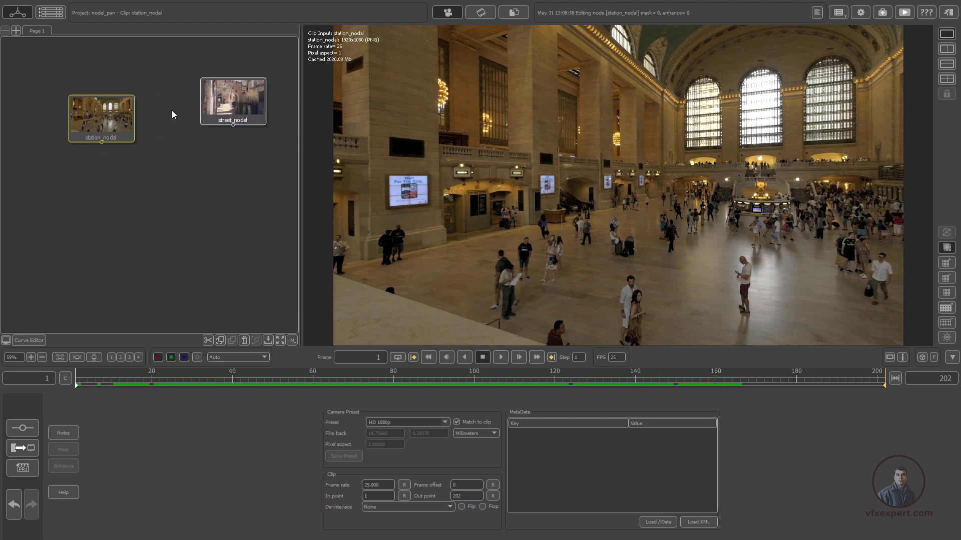
drag(114, 128, 126, 134)
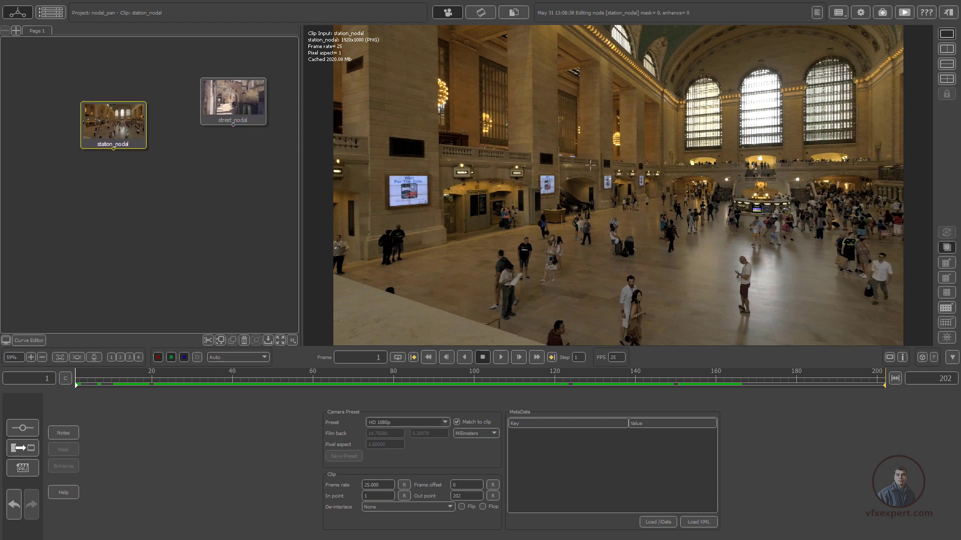
click(120, 131)
right_click(128, 126)
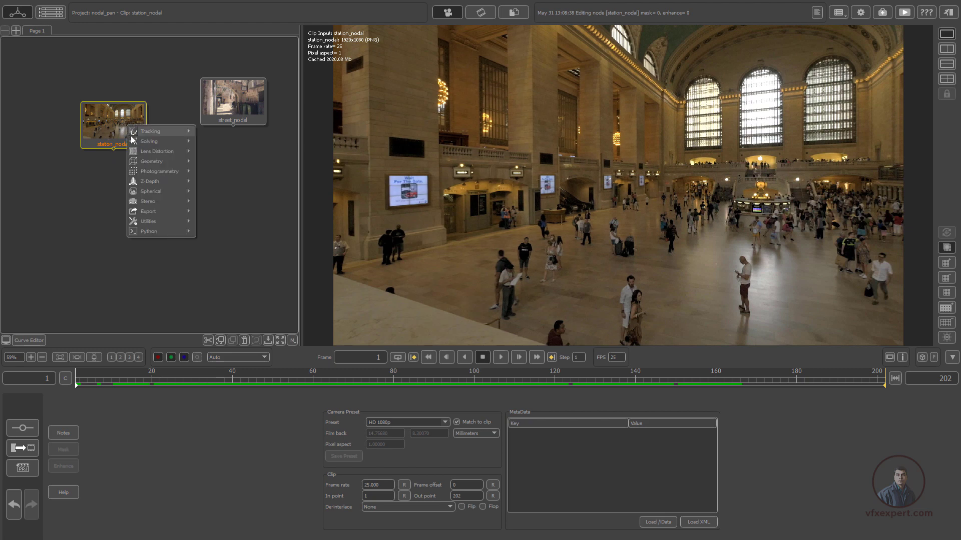
mouse_move(143, 132)
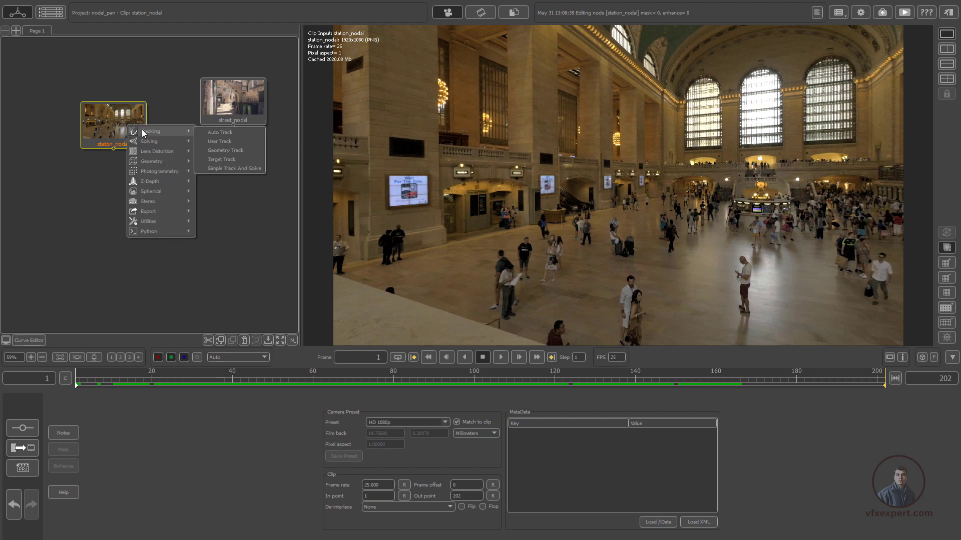
click(232, 133)
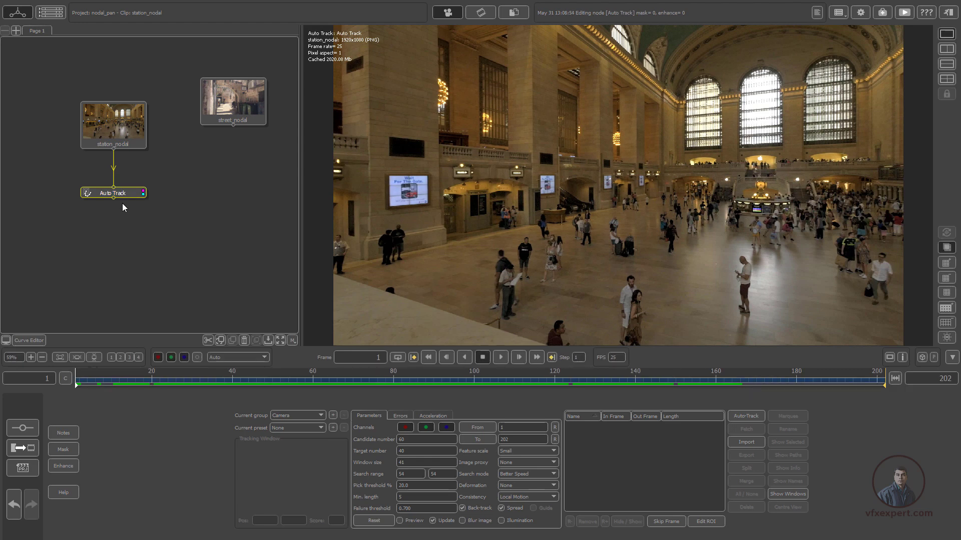
Step: Preview the trackable features at several frames and set the candidate number to 100
click(400, 521)
drag(383, 382, 212, 384)
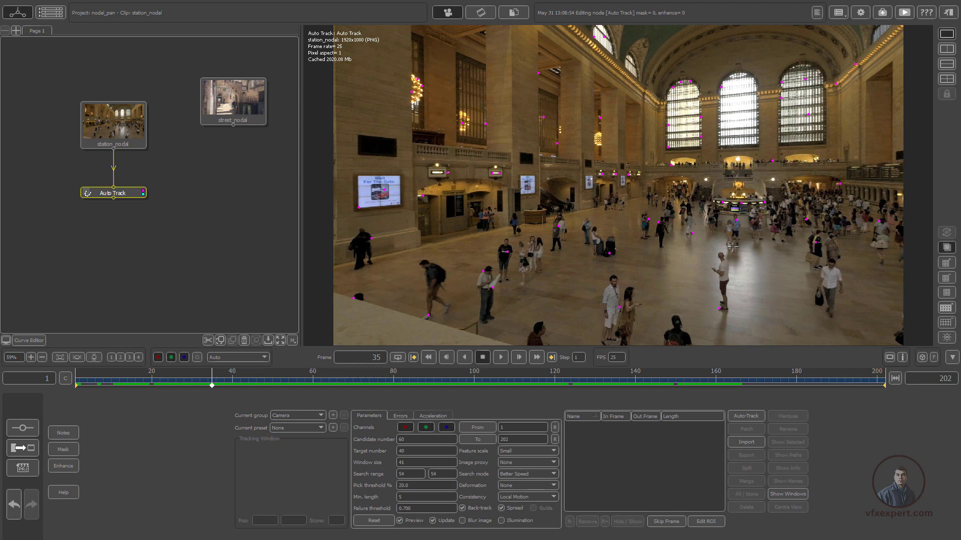
drag(218, 386, 76, 386)
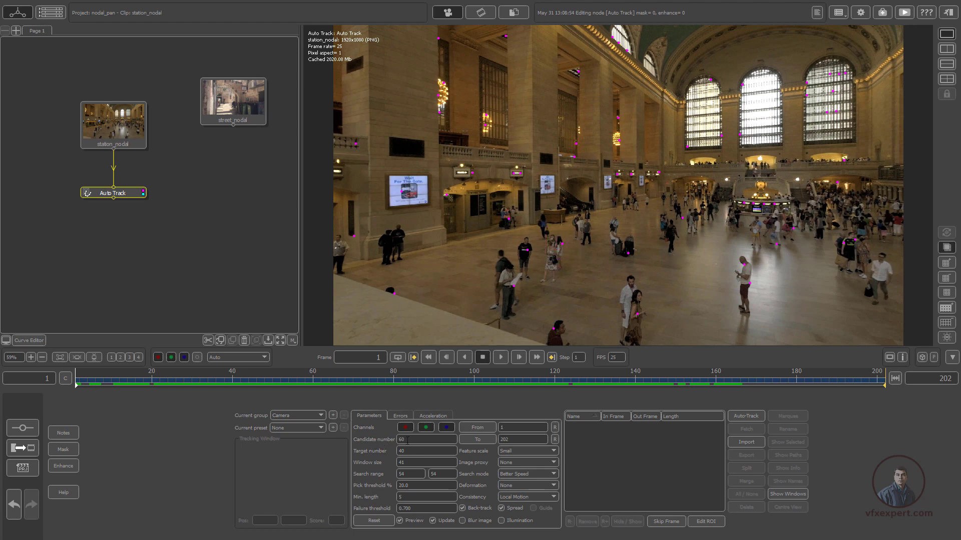
text(100)
Step: Set the tracker deformation to Rotate and the consistency to Rotation/Planar
click(528, 485)
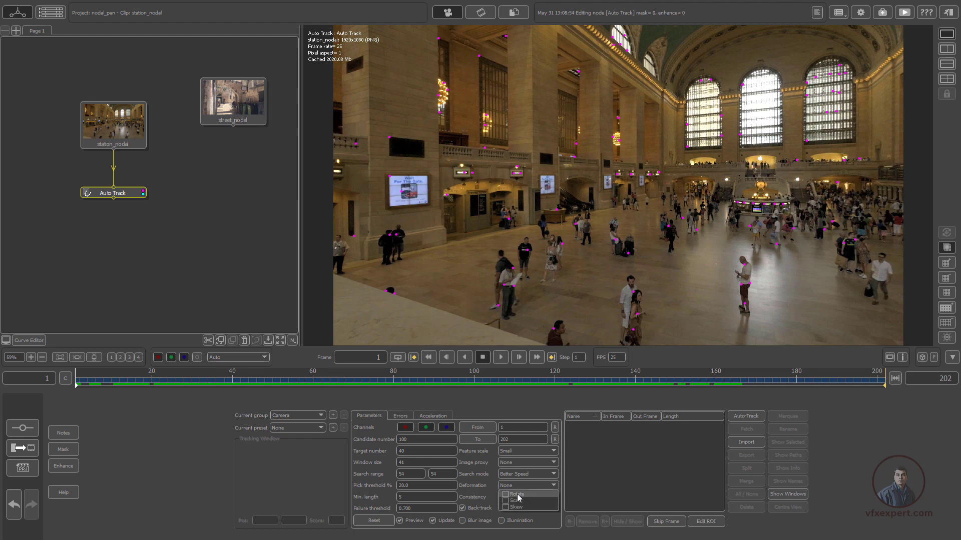
click(518, 495)
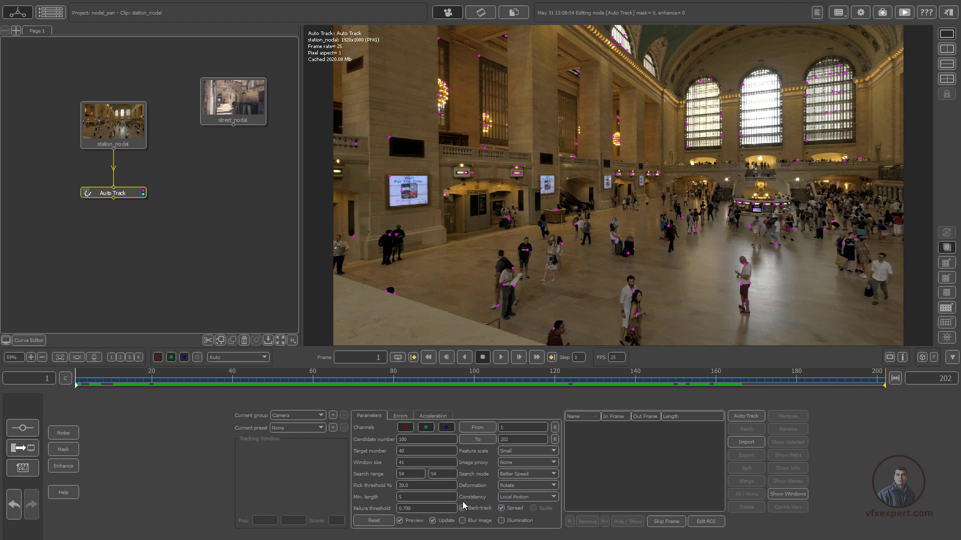
click(540, 498)
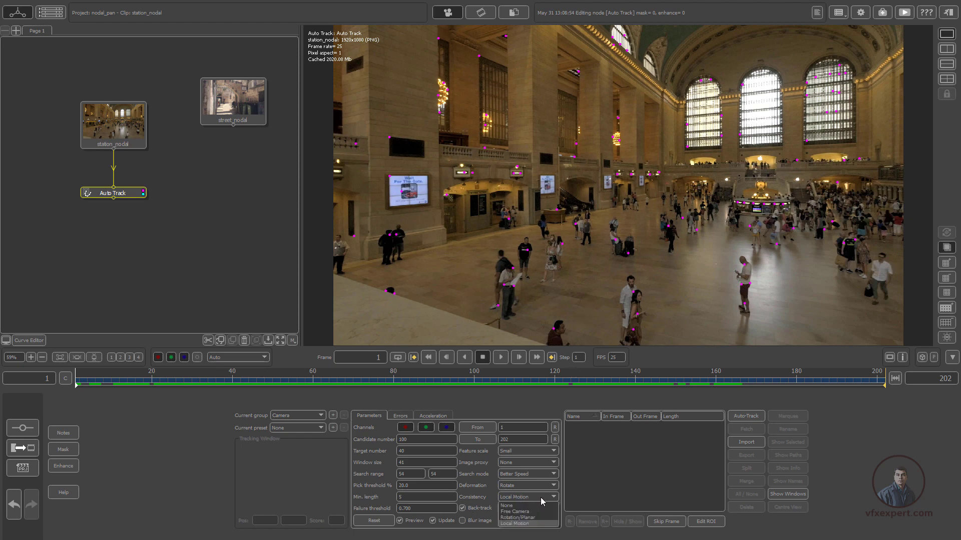
click(522, 518)
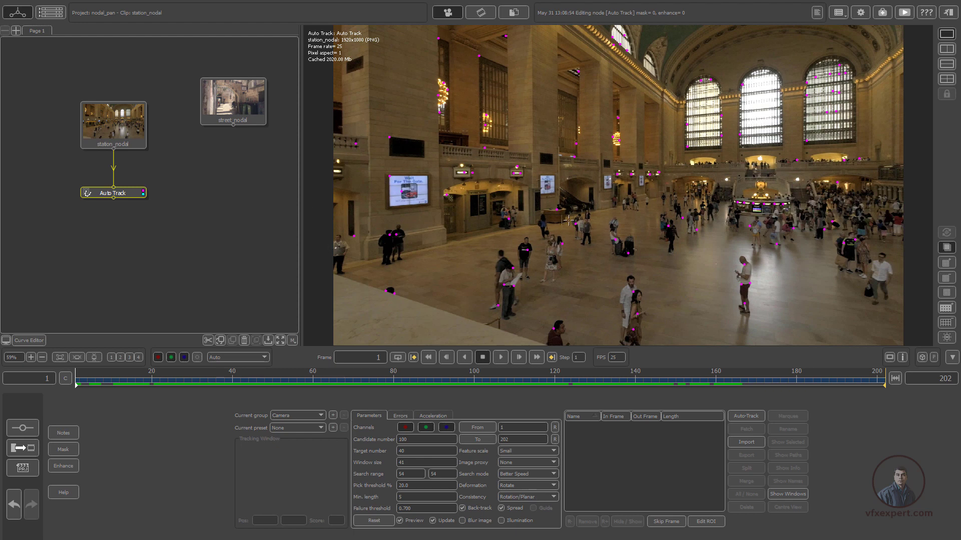
Step: Auto-track the station clip and scrub through the frames to check the tracking points
click(745, 416)
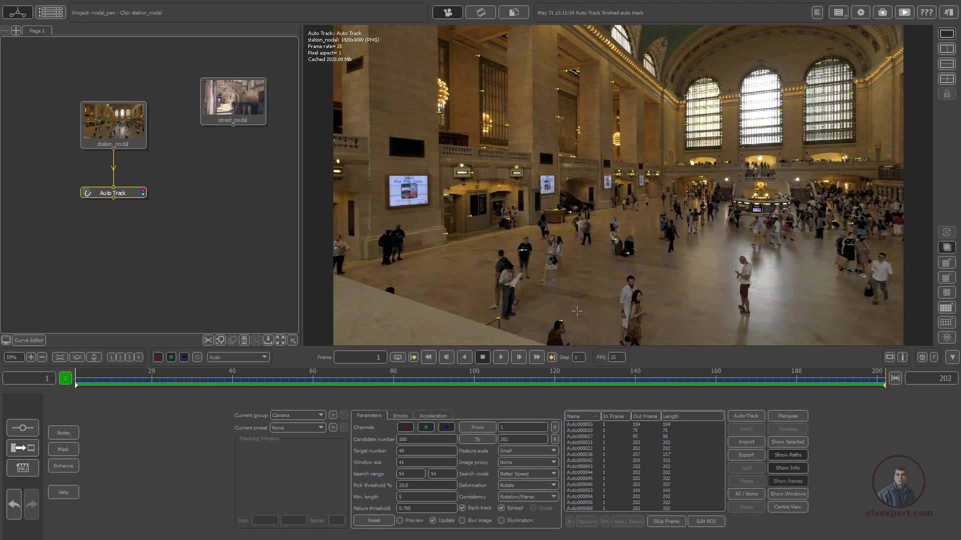
drag(467, 383, 325, 386)
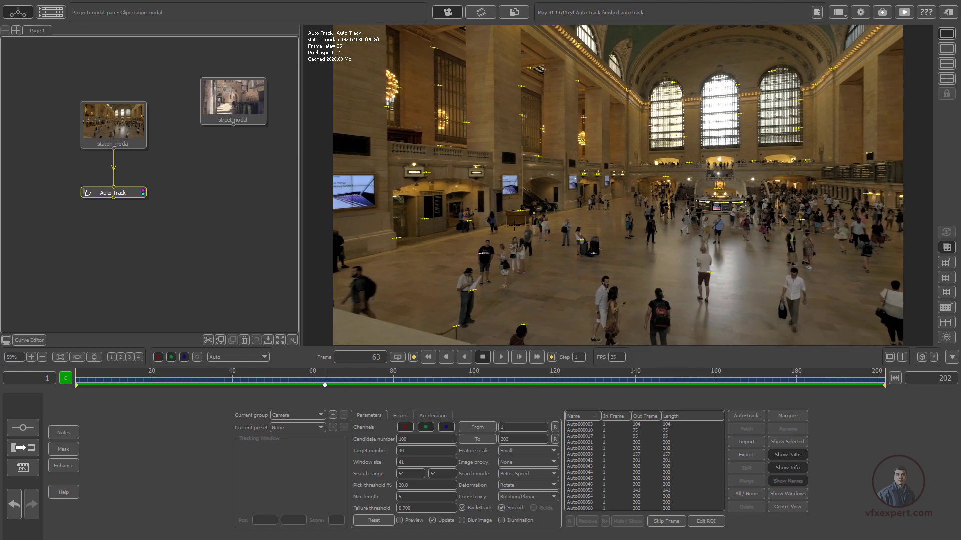
Step: Fit the tracker error graph to view and trim errors above a threshold of about 0.1
click(404, 420)
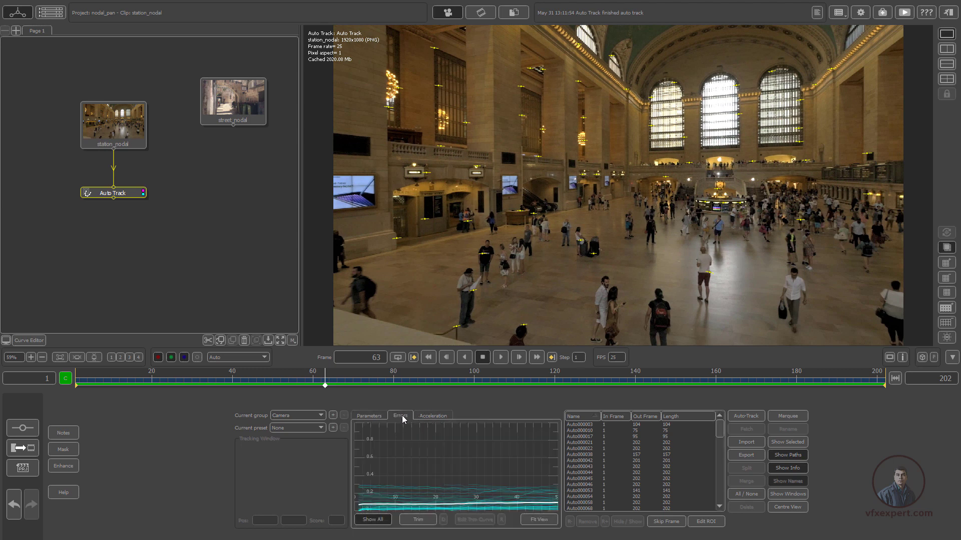
click(539, 520)
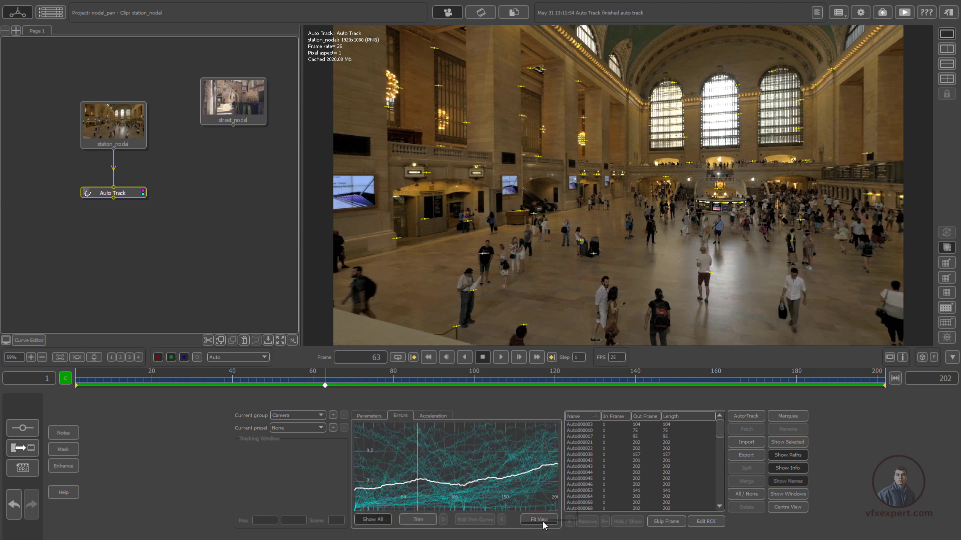
click(425, 523)
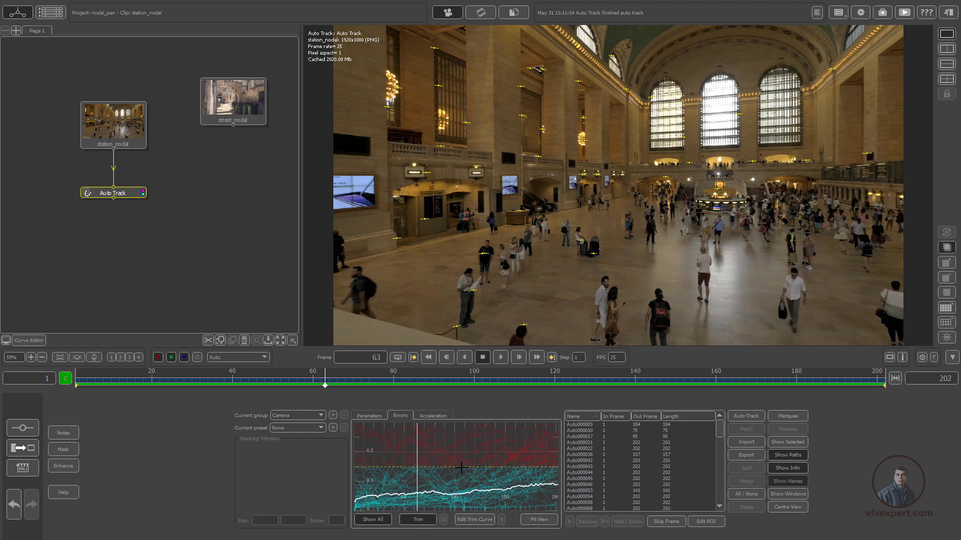
drag(458, 468, 459, 479)
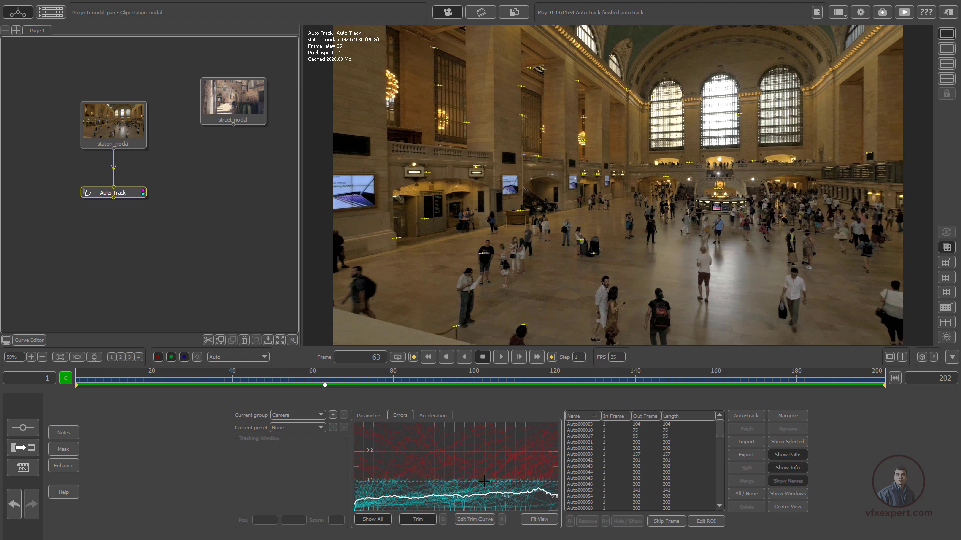
drag(483, 483, 482, 484)
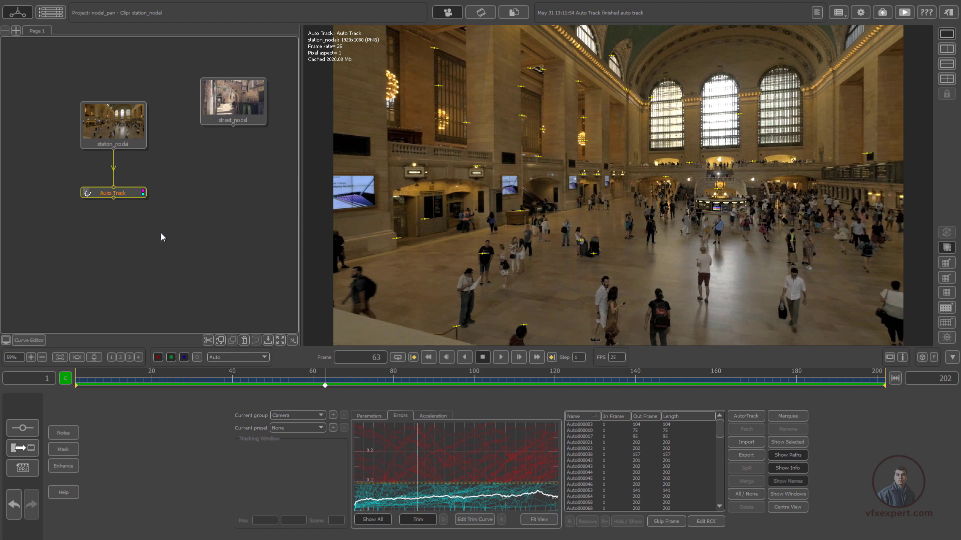
click(371, 416)
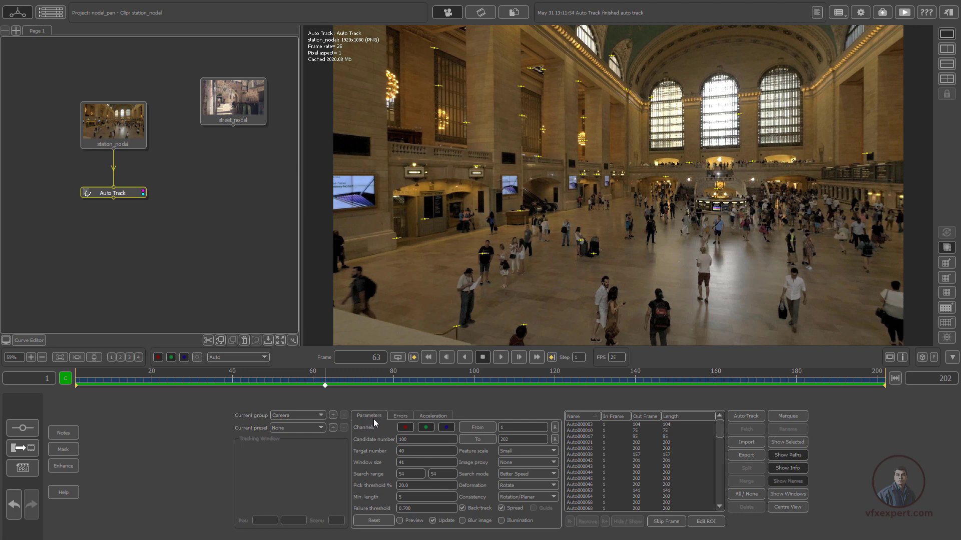
Step: Attach a Camera Solver node to the Auto Track node
right_click(120, 196)
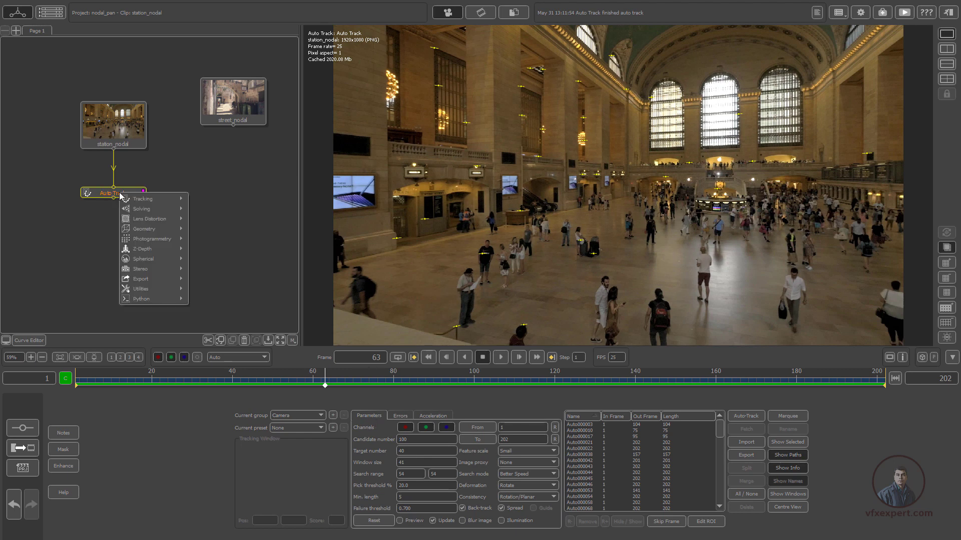
mouse_move(136, 210)
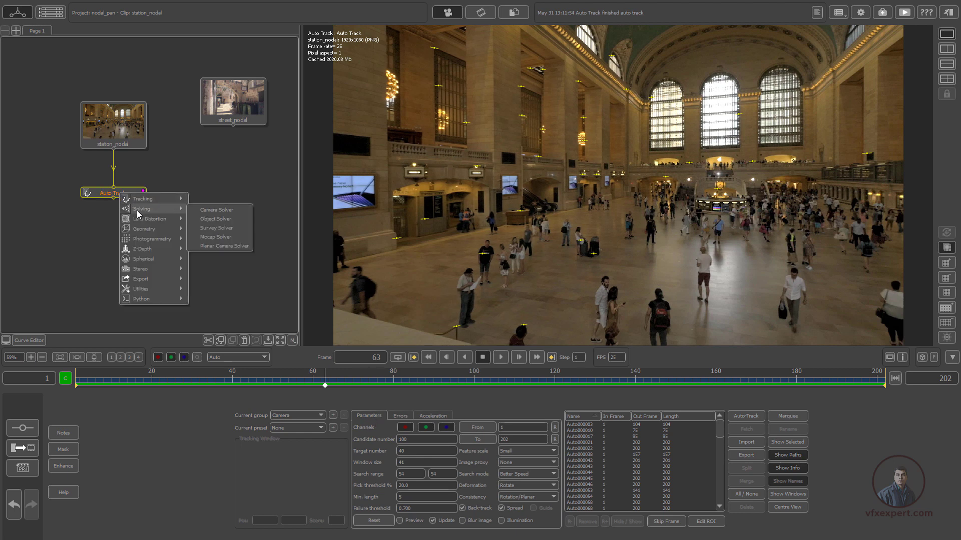
click(226, 212)
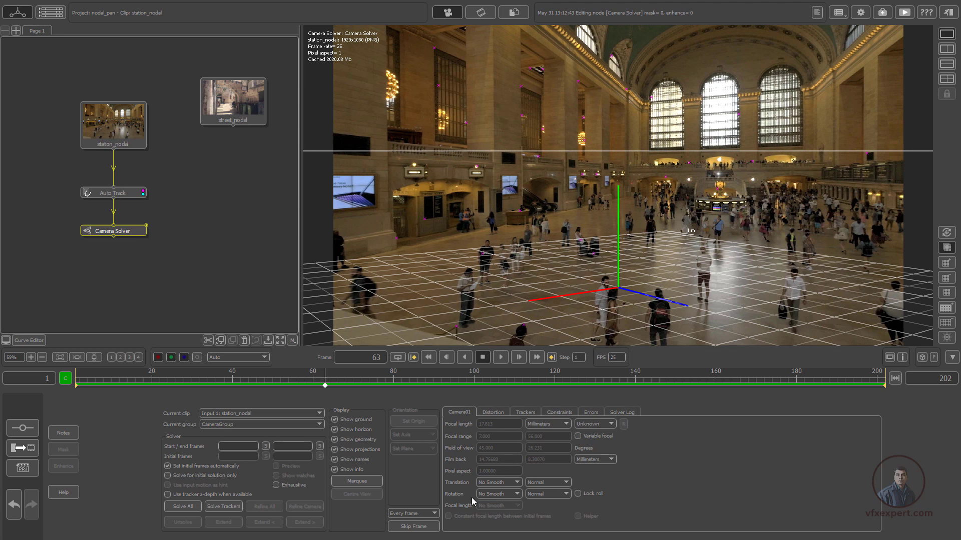
Step: Set the solver's camera translation to None and the rotation smoothing to Med. Smooth
click(566, 483)
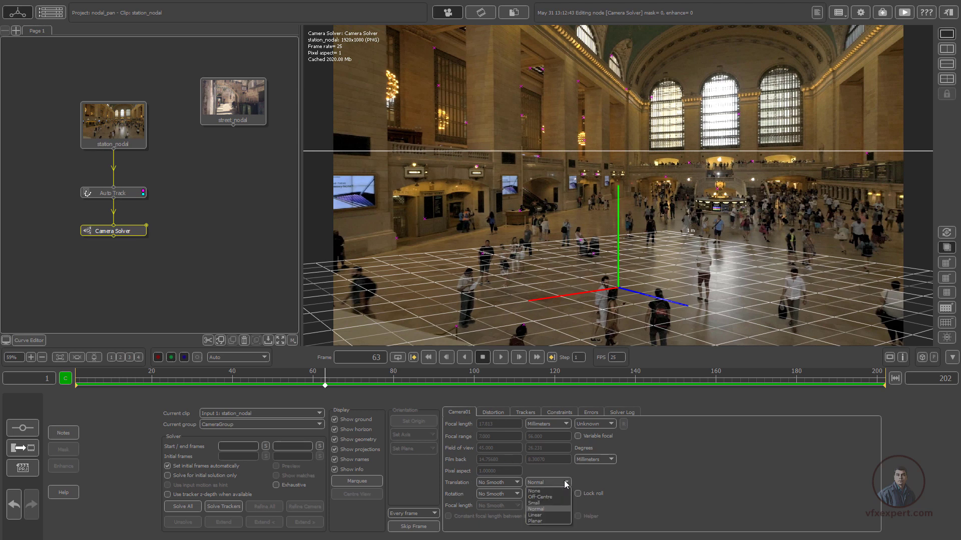
click(538, 492)
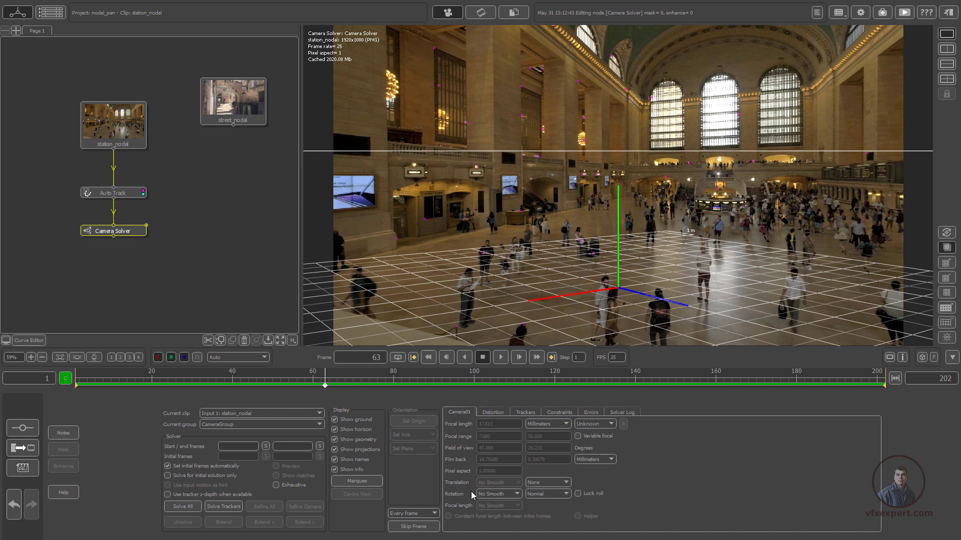
click(499, 494)
Step: Solve the camera for the whole clip and review the solver log and error graph
click(190, 507)
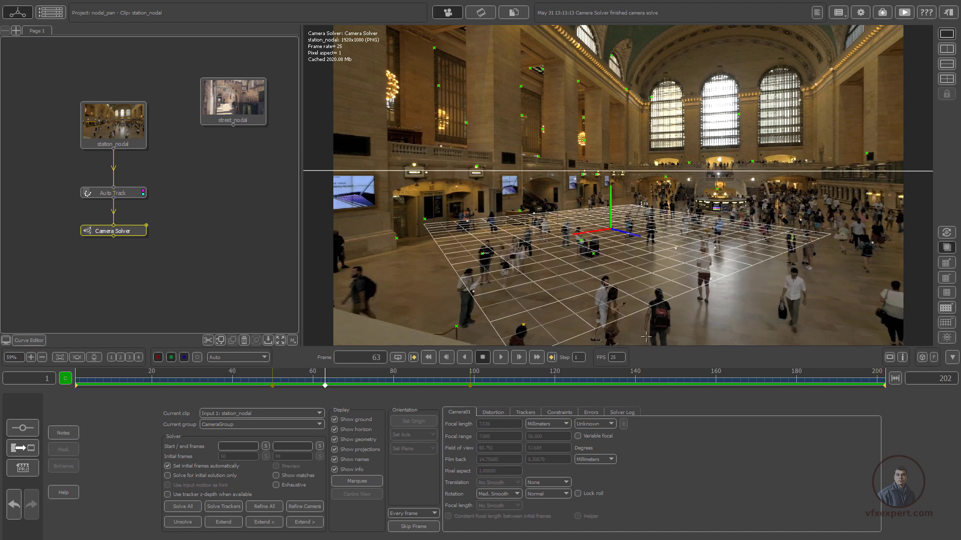
click(630, 413)
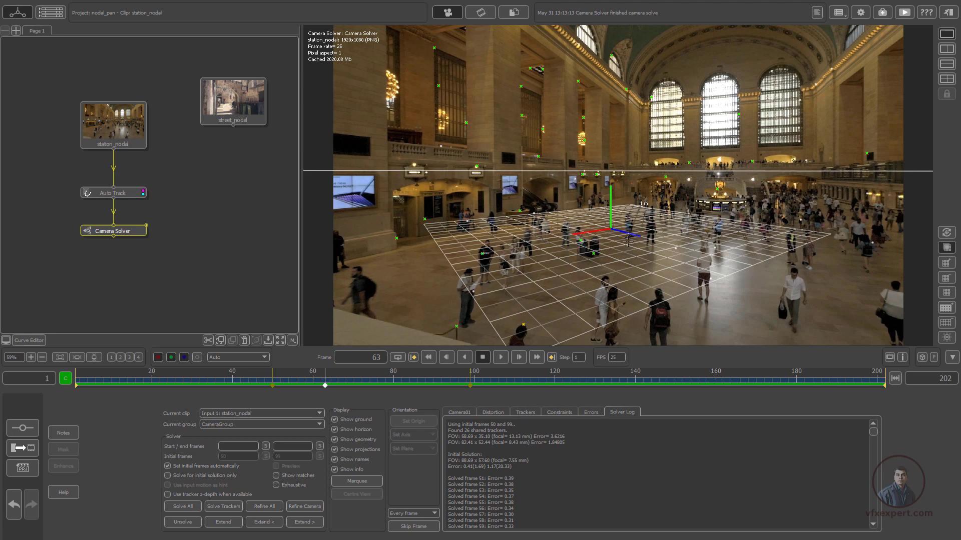
click(594, 414)
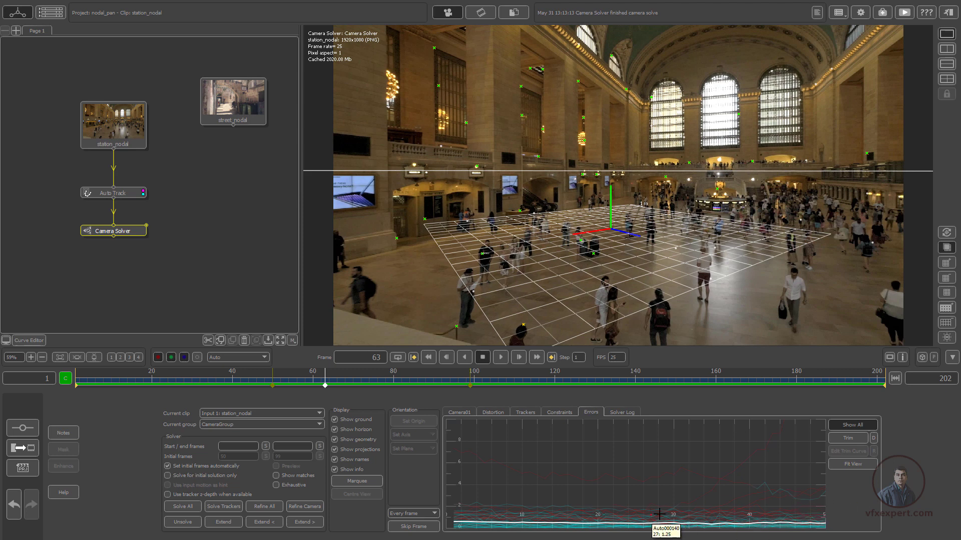
Step: Trim tracker errors above a threshold of about 1.4 and solve the camera again for the whole clip
click(848, 439)
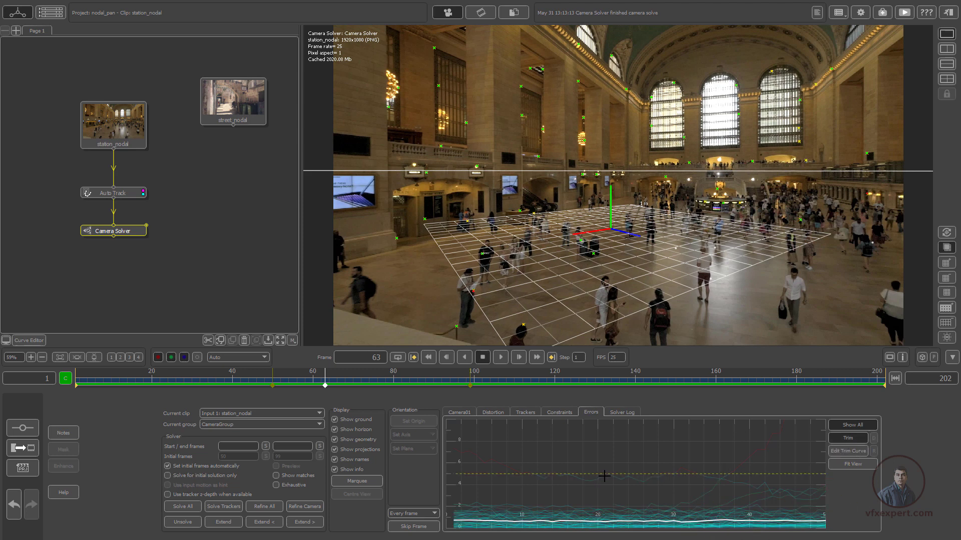
drag(606, 473, 603, 512)
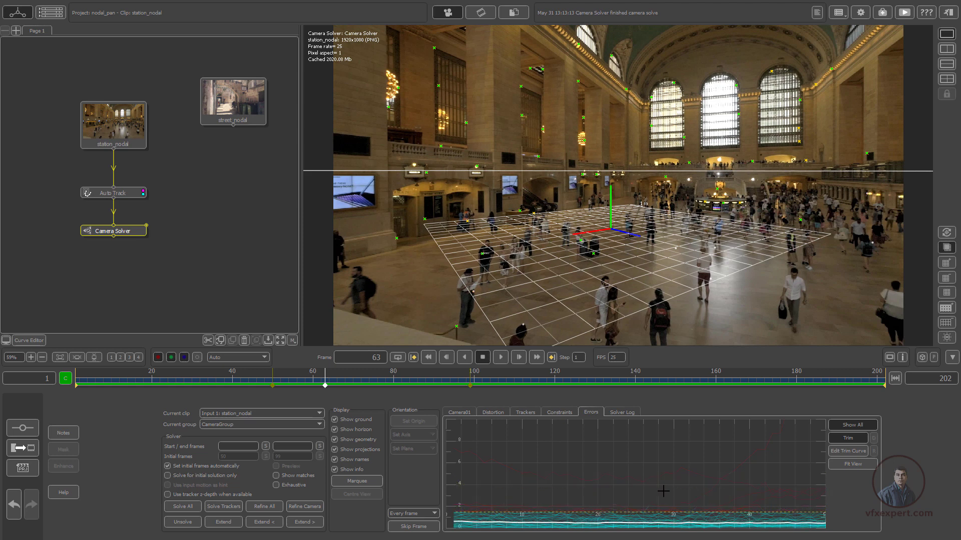
click(192, 505)
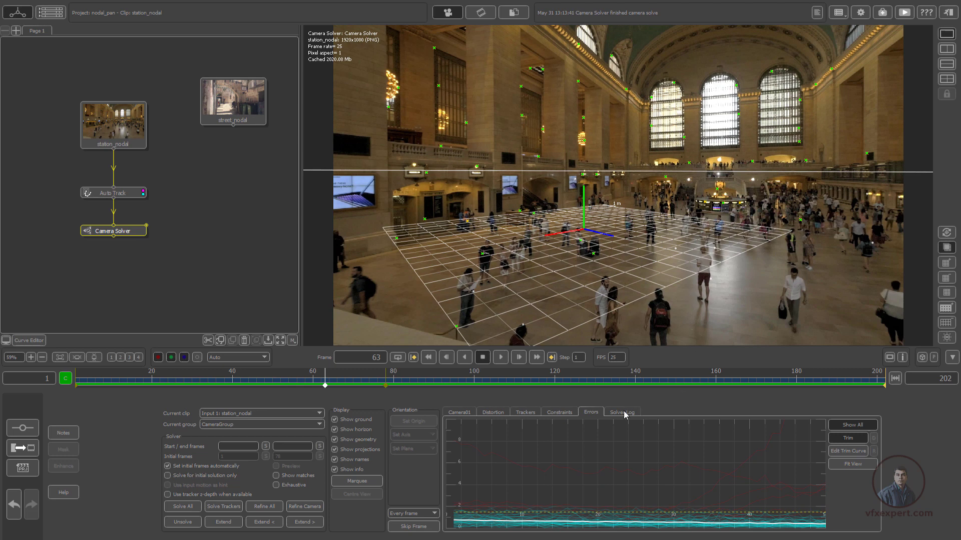
Step: Examine the solved camera settings and play the clip from frame 1 to check how the ground grid sticks
click(468, 413)
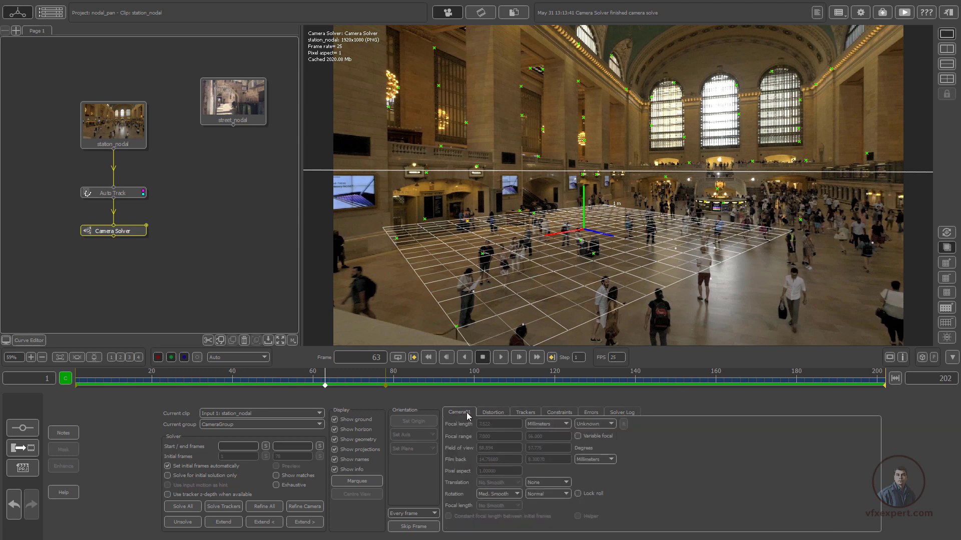
drag(333, 384, 37, 419)
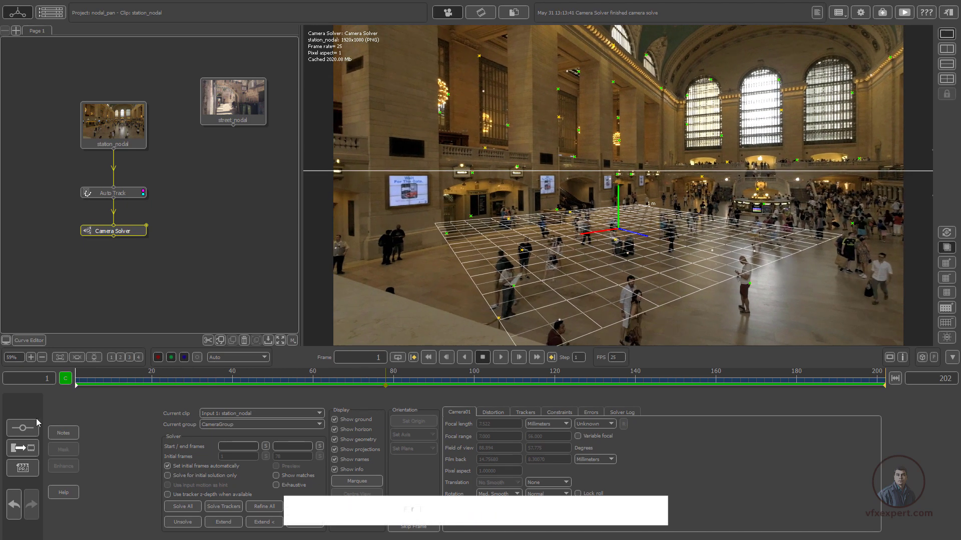
click(501, 357)
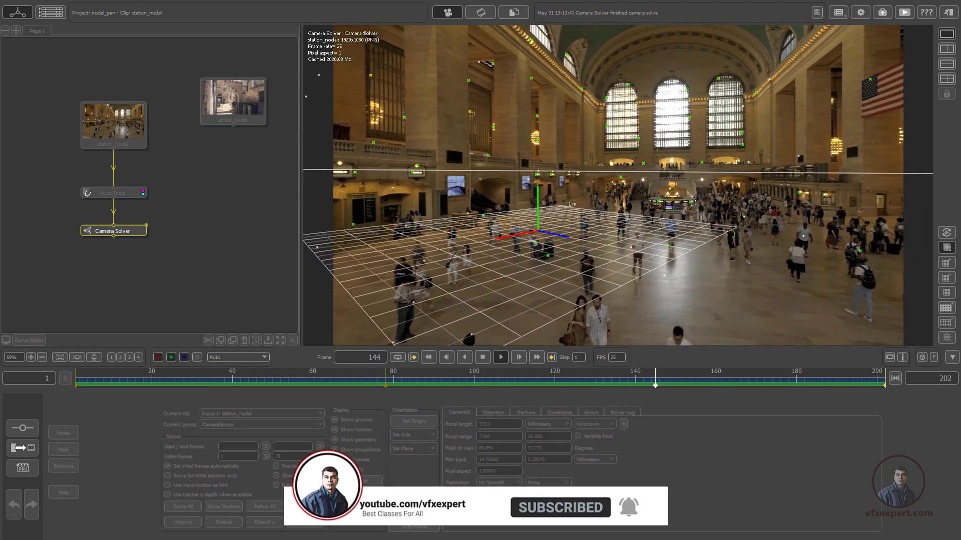
click(483, 358)
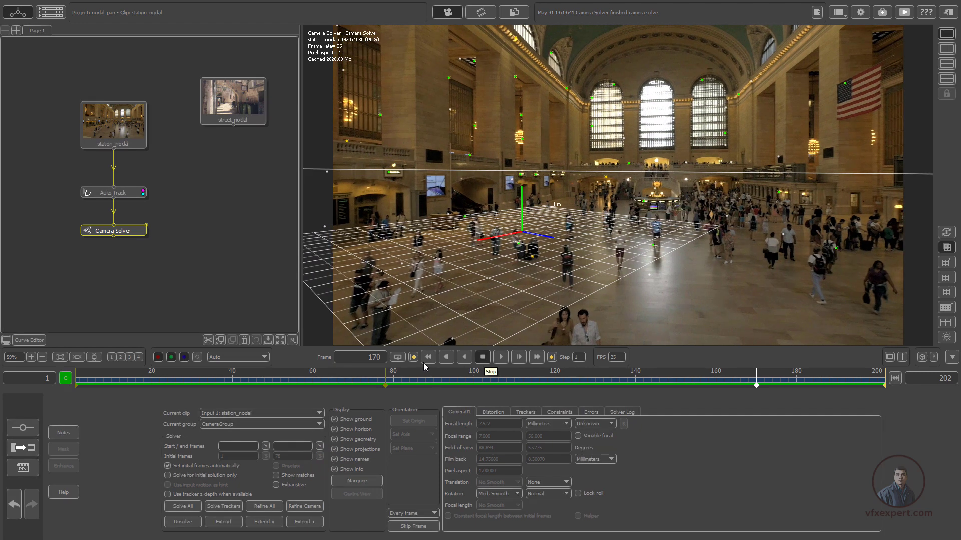
click(432, 357)
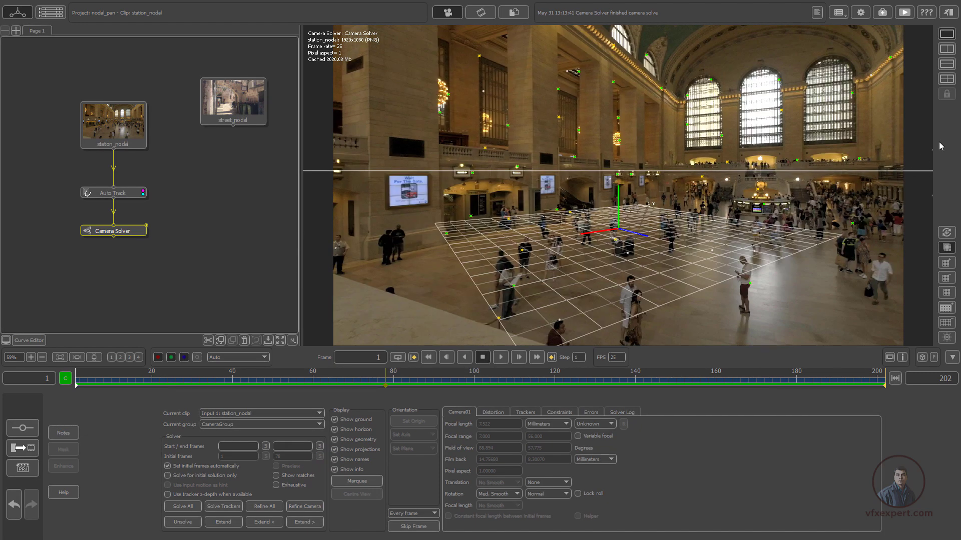
Step: Examine the solved camera and tracker points from several angles in a side-by-side 3D view at different frames, returning to the single view
click(945, 62)
scroll(821, 247, down, 10)
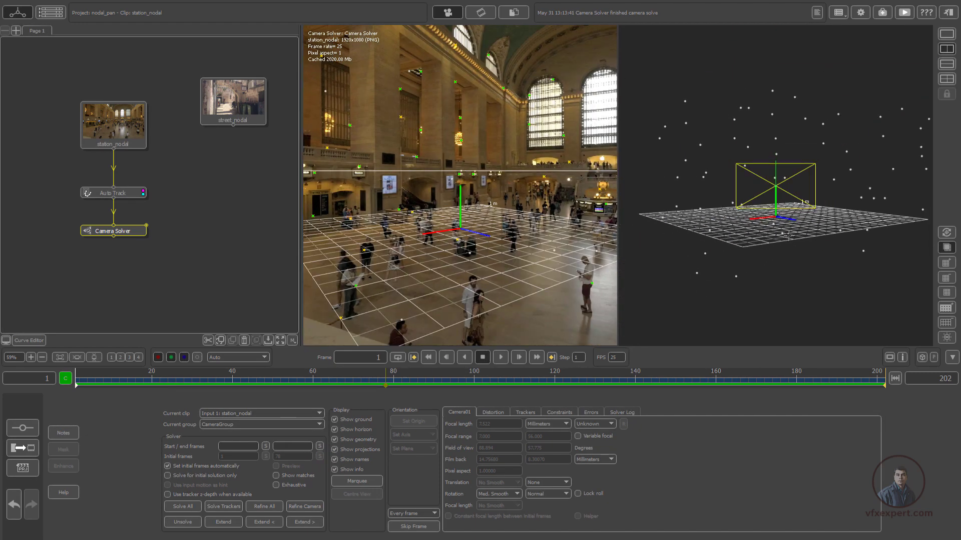
drag(820, 247, 849, 117)
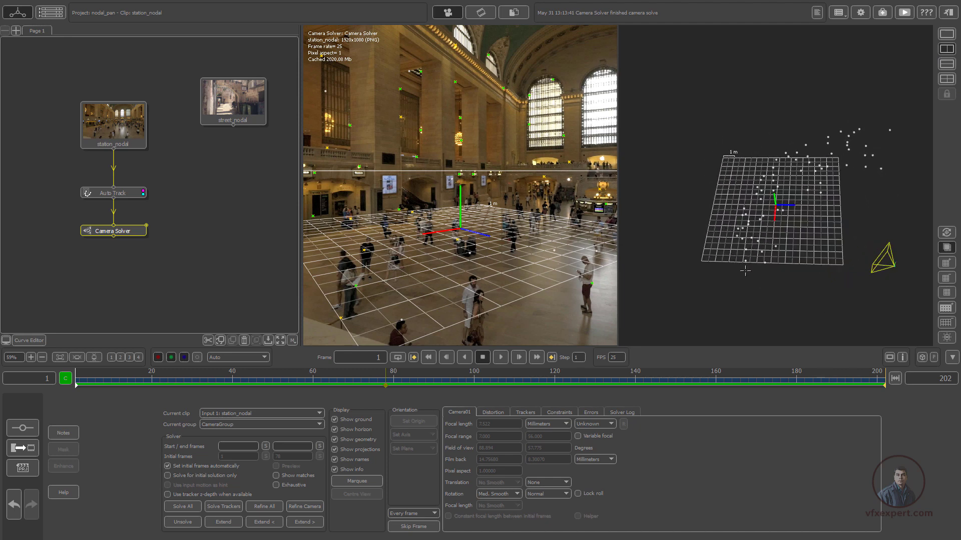
drag(745, 271, 783, 254)
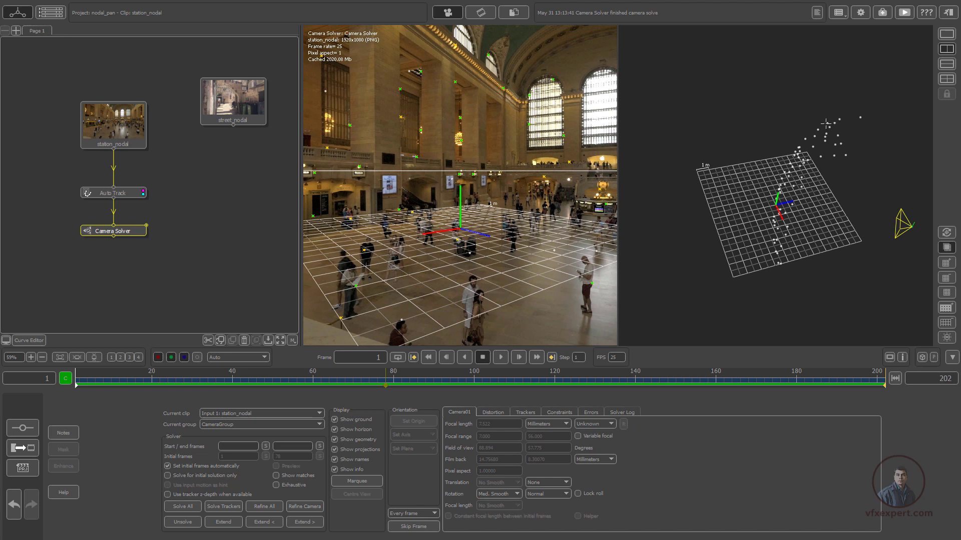
drag(833, 286, 876, 253)
click(534, 358)
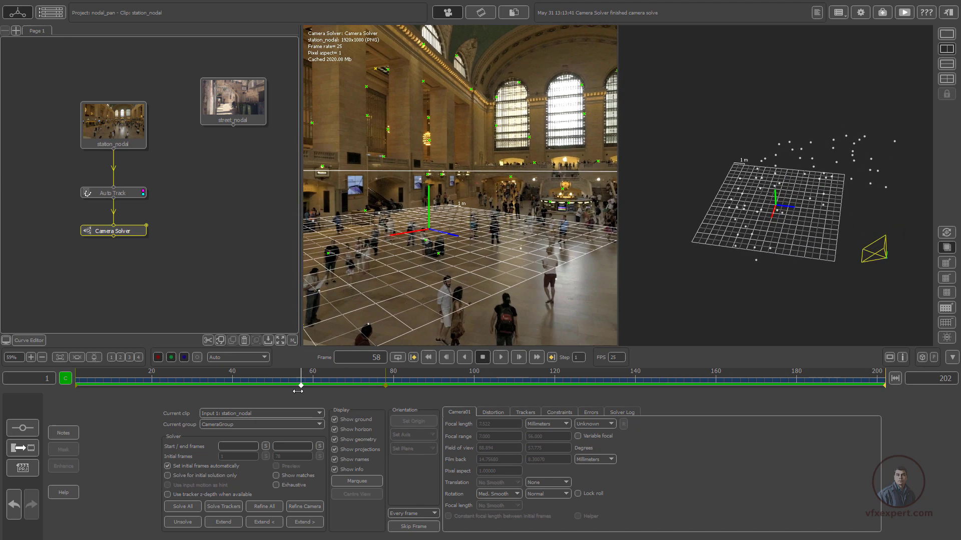
drag(817, 288, 774, 262)
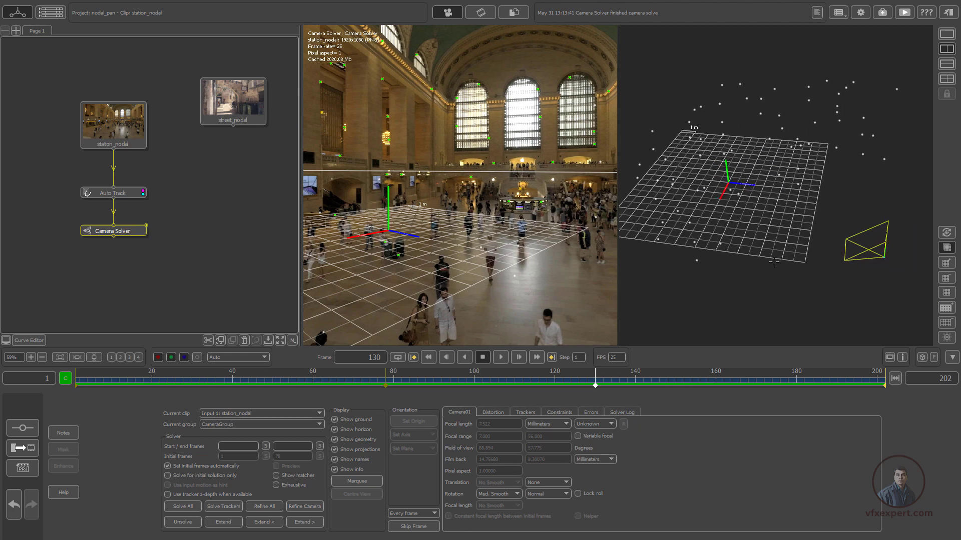
drag(570, 384, 309, 379)
drag(817, 272, 822, 303)
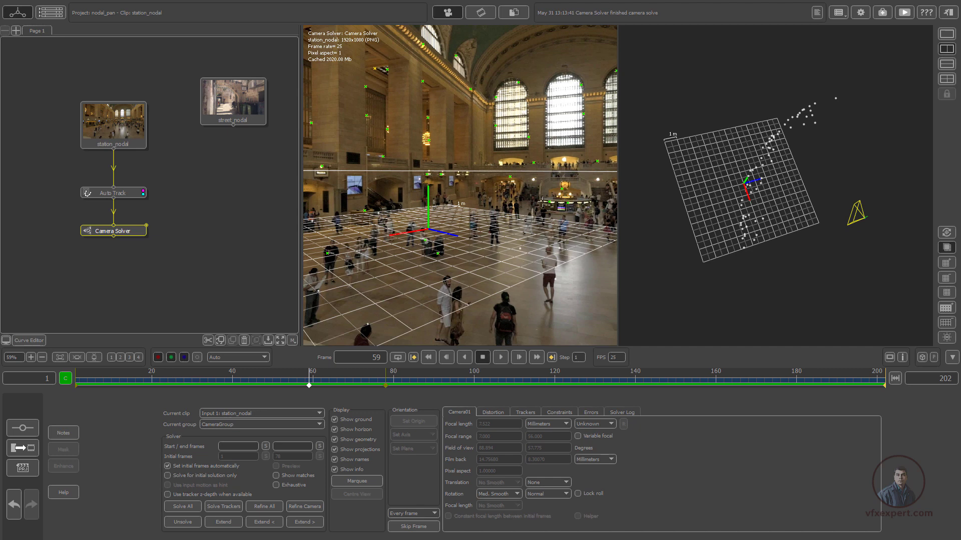
click(947, 35)
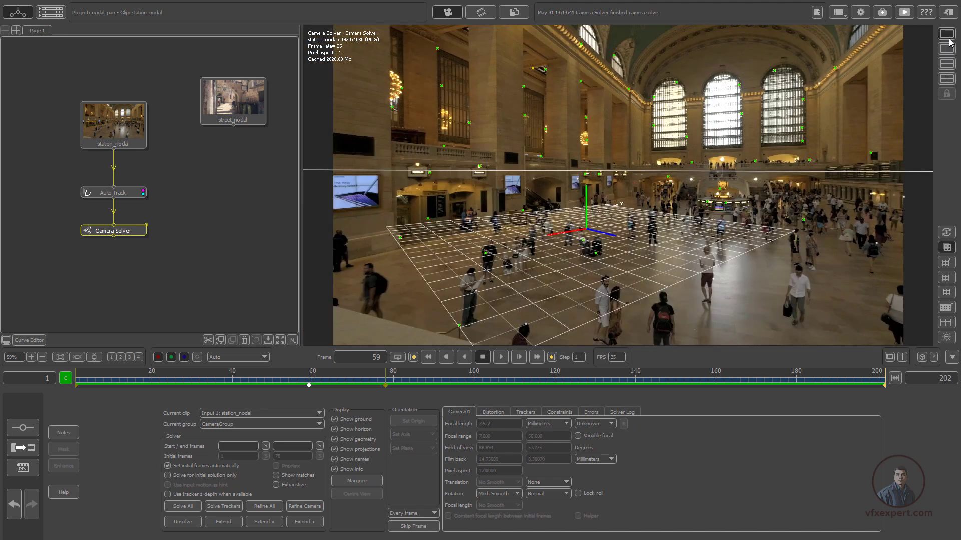
Step: Attach an Orient Scene node to the Camera Solver node
scroll(728, 300, down, 4)
scroll(725, 300, up, 3)
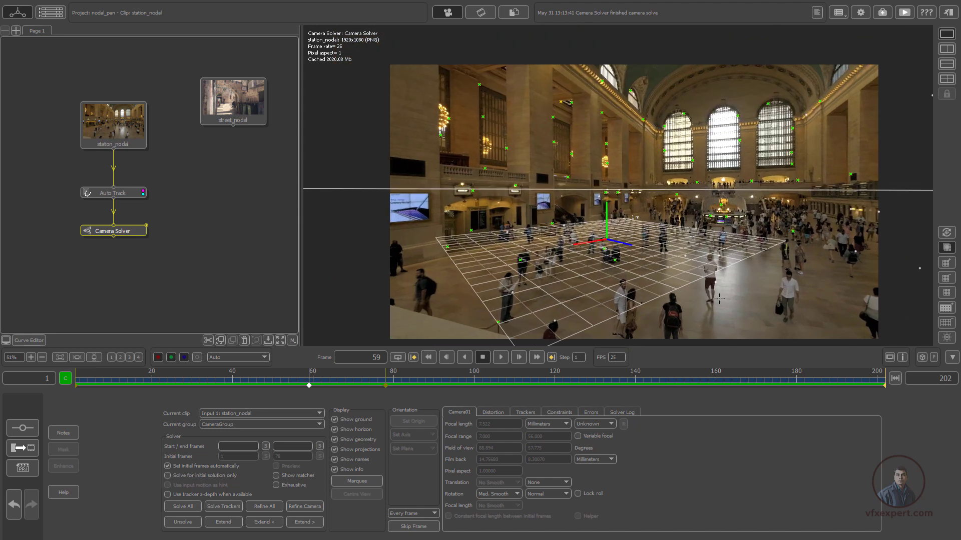
middle_drag(691, 264, 689, 256)
right_click(131, 232)
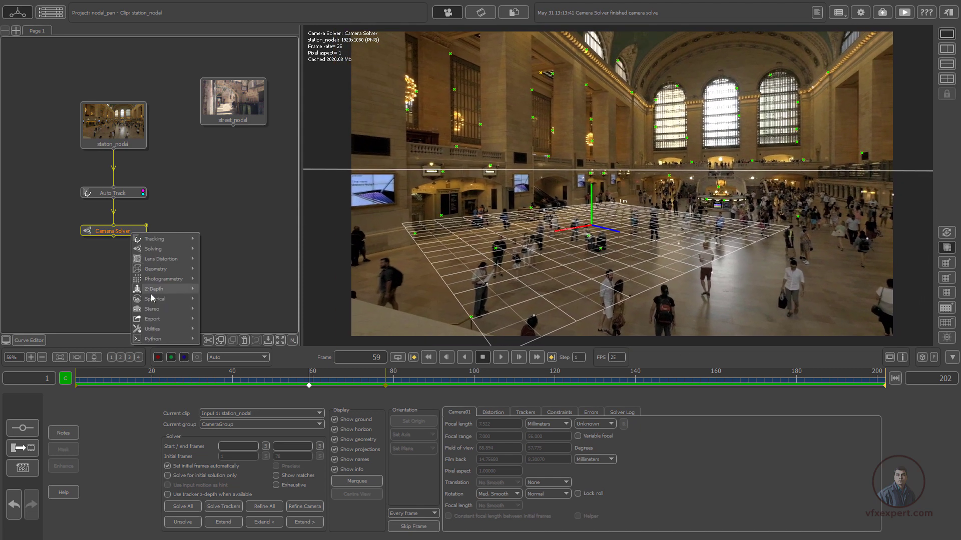
mouse_move(163, 329)
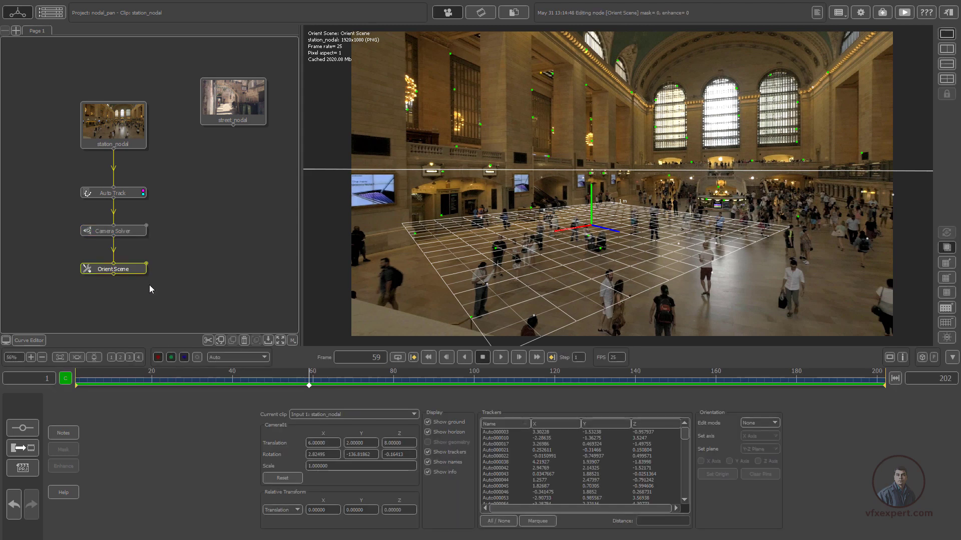
click(231, 348)
Step: At frame 105, set the scene origin to the floor tracker near the middle of the hall
drag(546, 378, 494, 379)
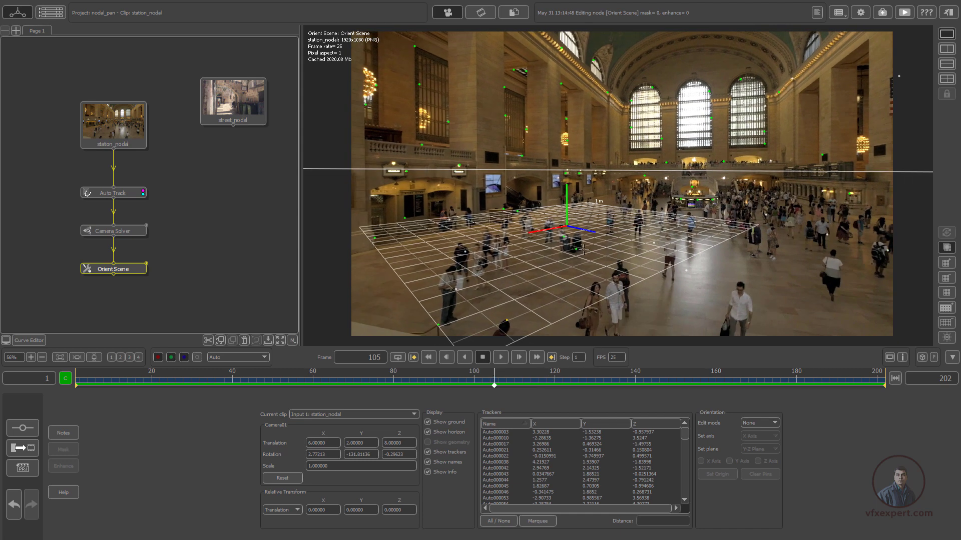
click(576, 247)
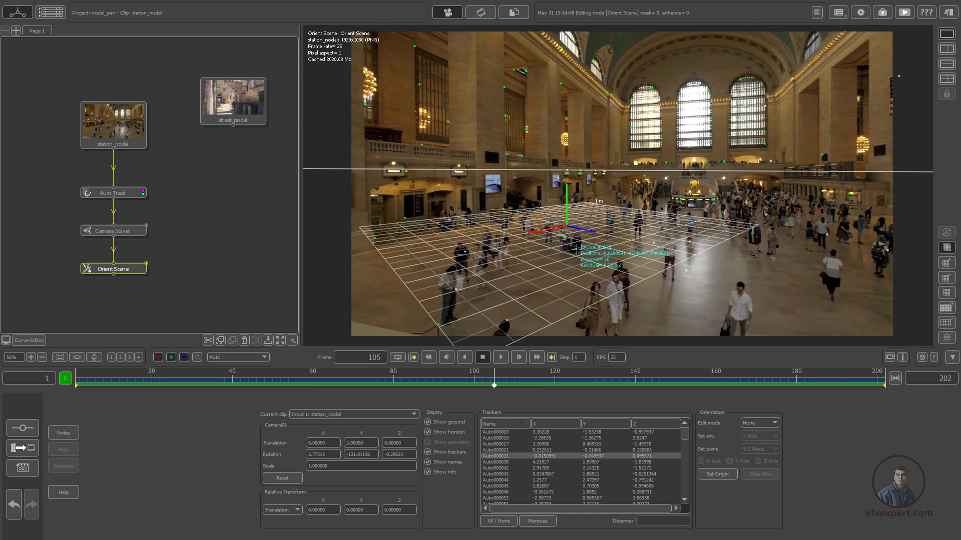
click(714, 474)
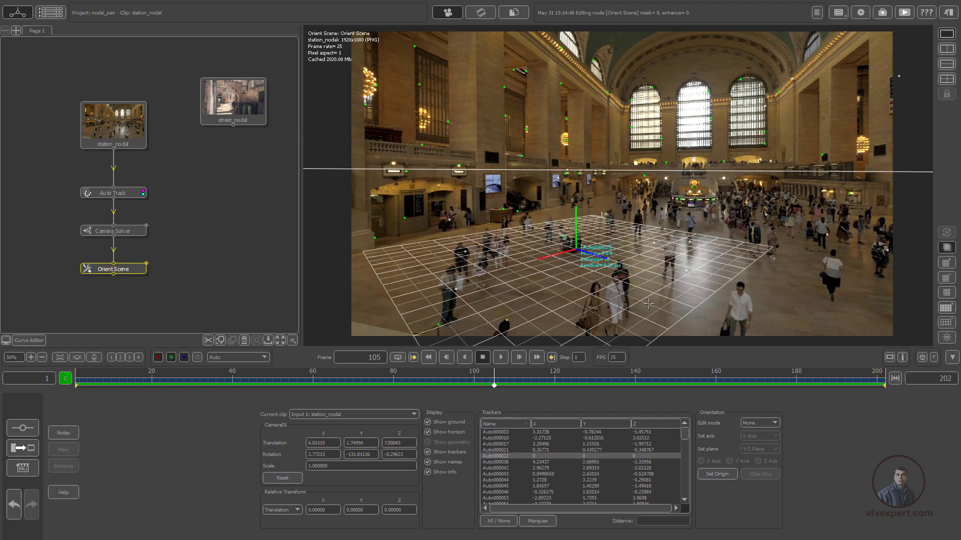
Step: Enlarge the ground grid and use Rotate mode to orient the scene to camera rotations of about 2.6, 158 and 0.1
click(773, 423)
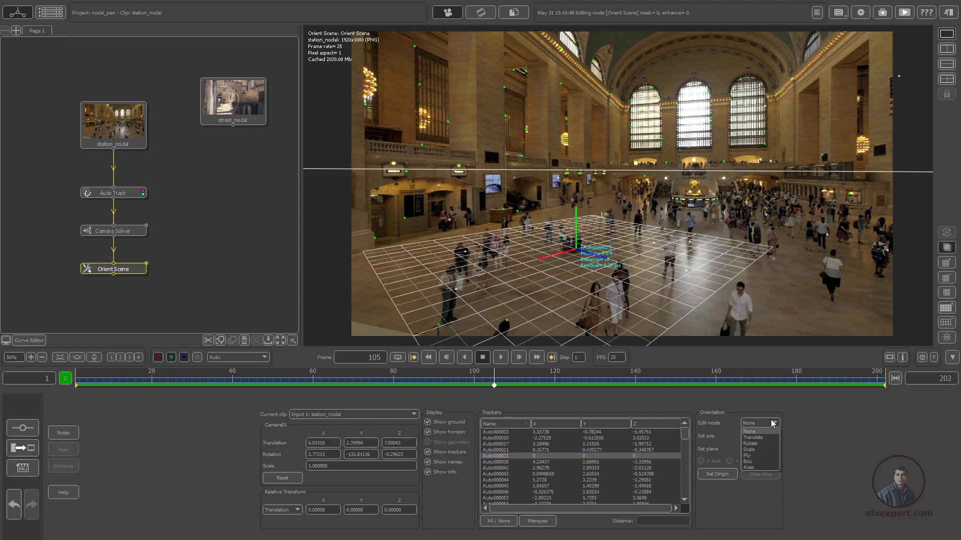
click(759, 446)
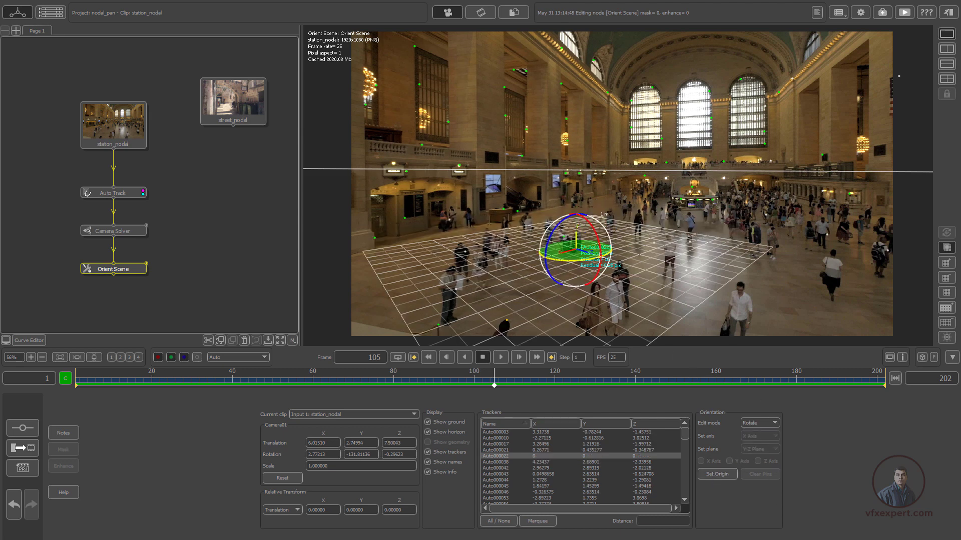
drag(601, 256, 823, 275)
click(947, 264)
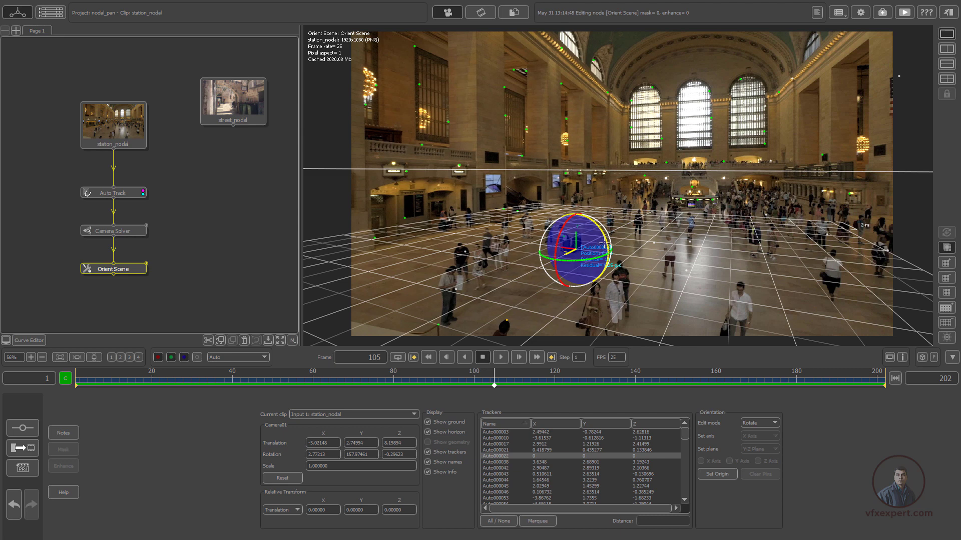
drag(602, 242, 602, 241)
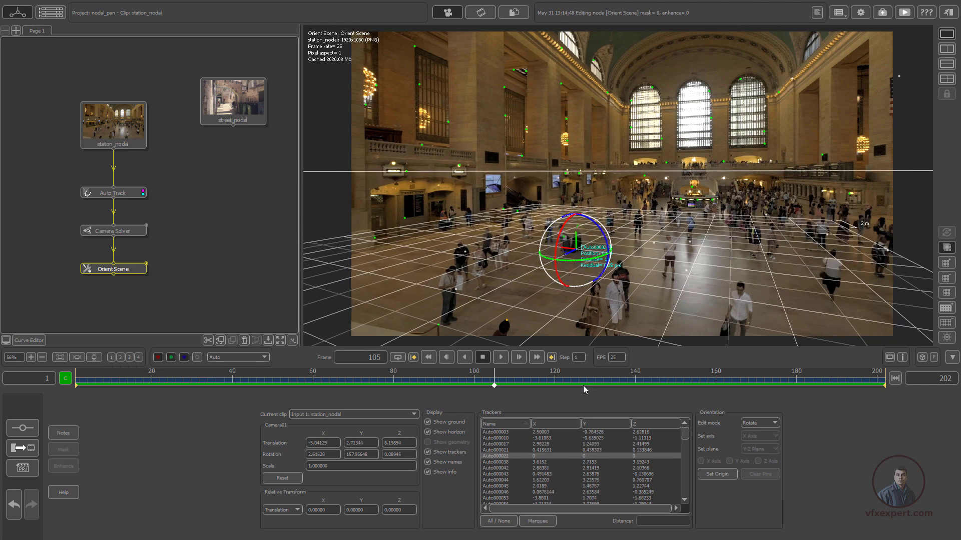
Step: Set the orientation edit mode to None and play back the clip to check the ground grid's alignment
drag(589, 384, 140, 401)
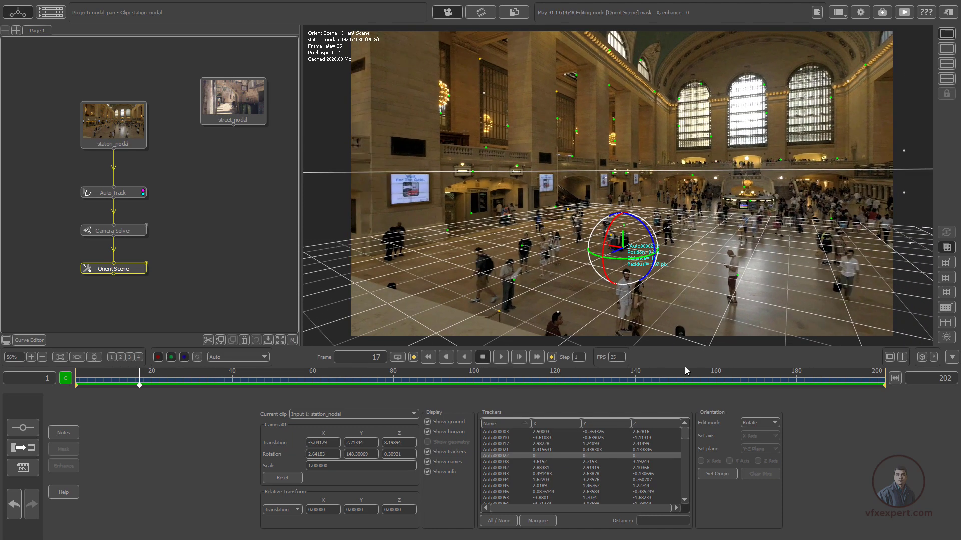
click(503, 356)
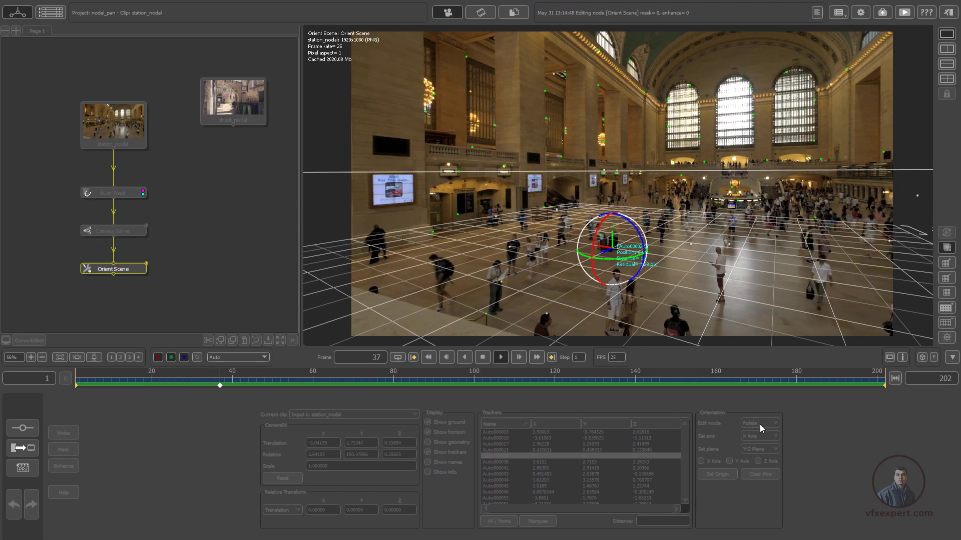
click(501, 356)
click(760, 423)
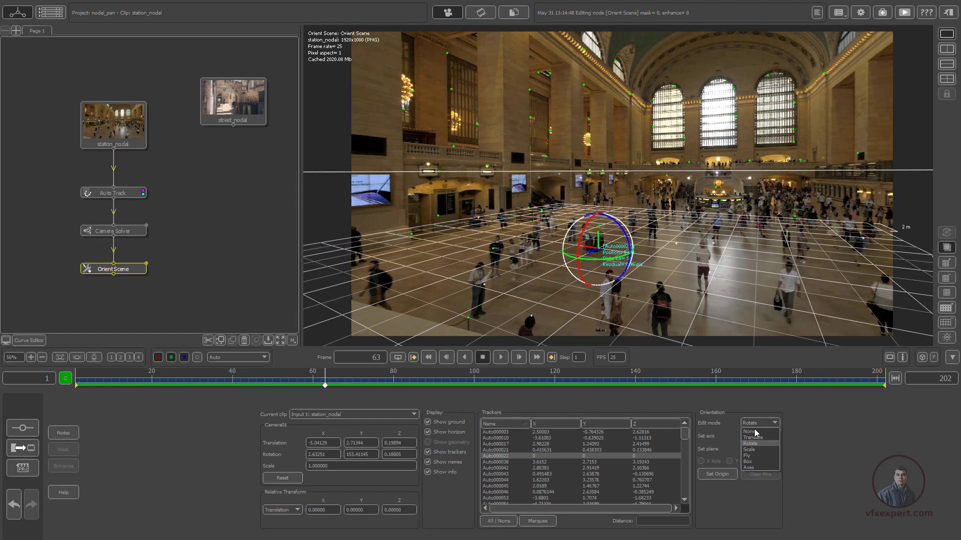
click(758, 432)
click(501, 357)
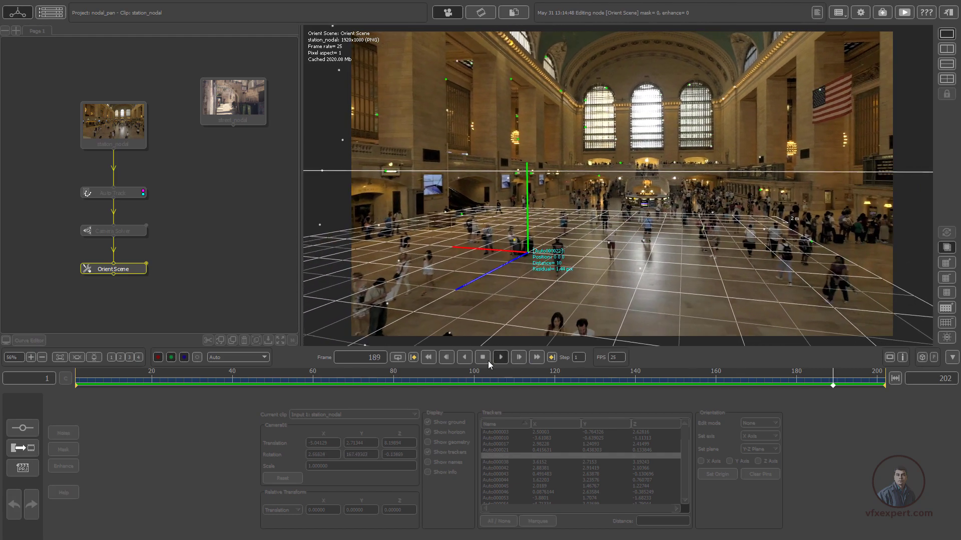
click(500, 357)
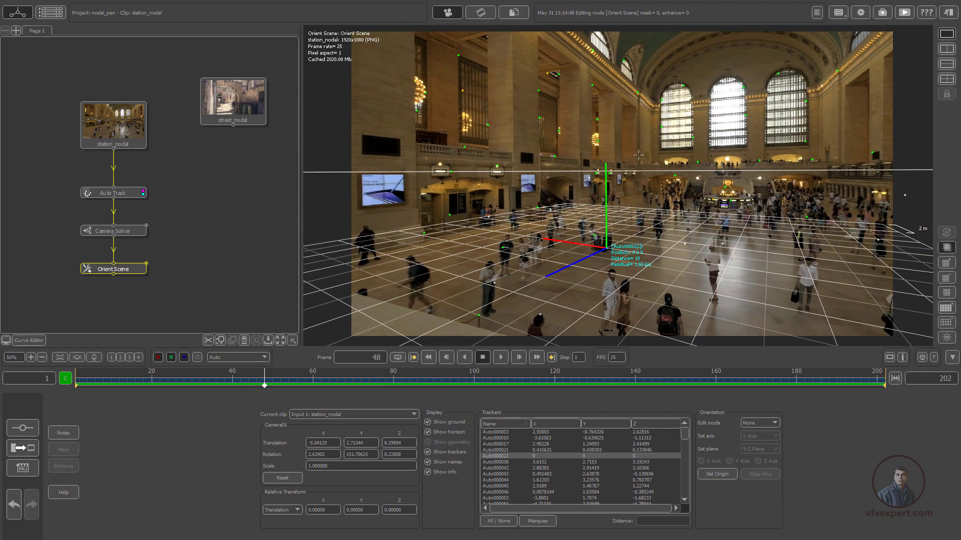
Step: Attach a Test Object node to the Orient Scene node
middle_drag(217, 245, 222, 211)
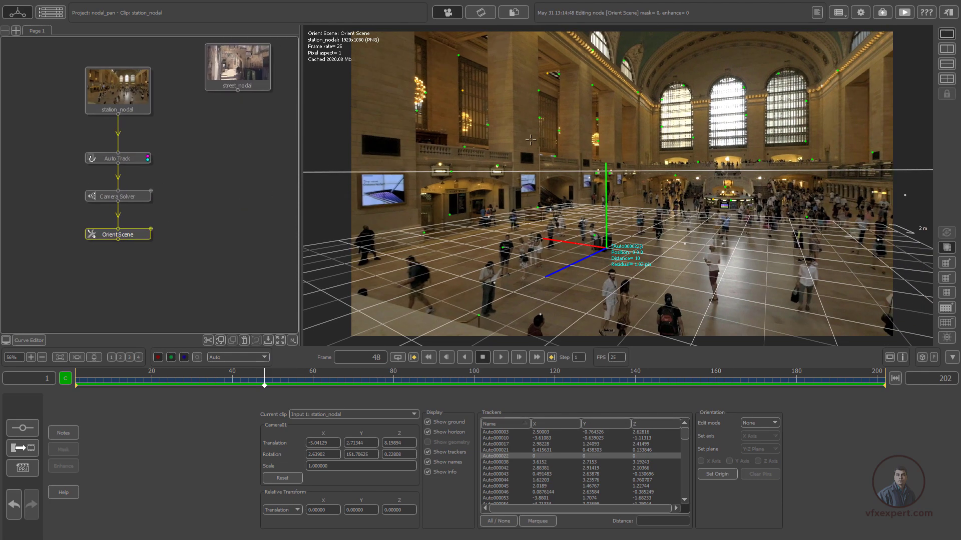
scroll(649, 189, down, 3)
scroll(653, 190, up, 5)
scroll(655, 190, down, 2)
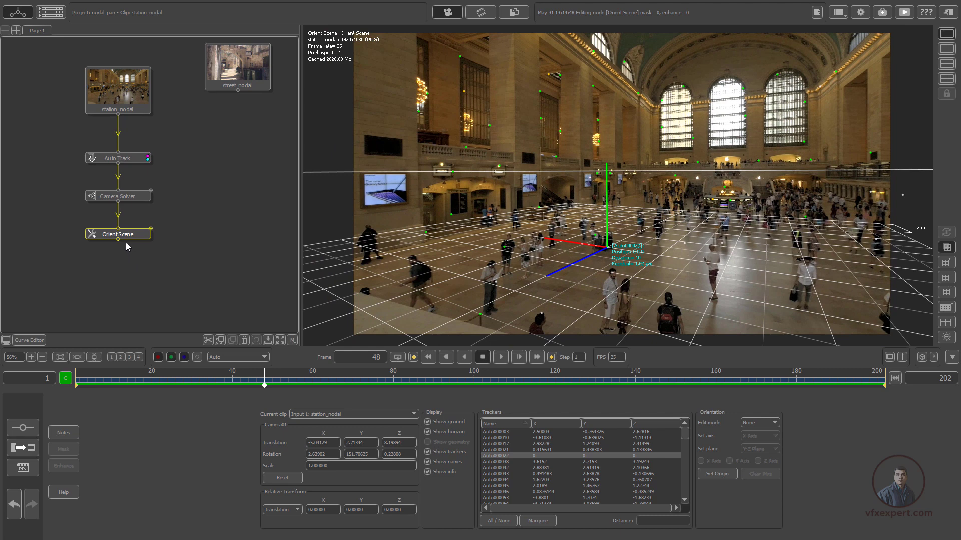
right_click(128, 235)
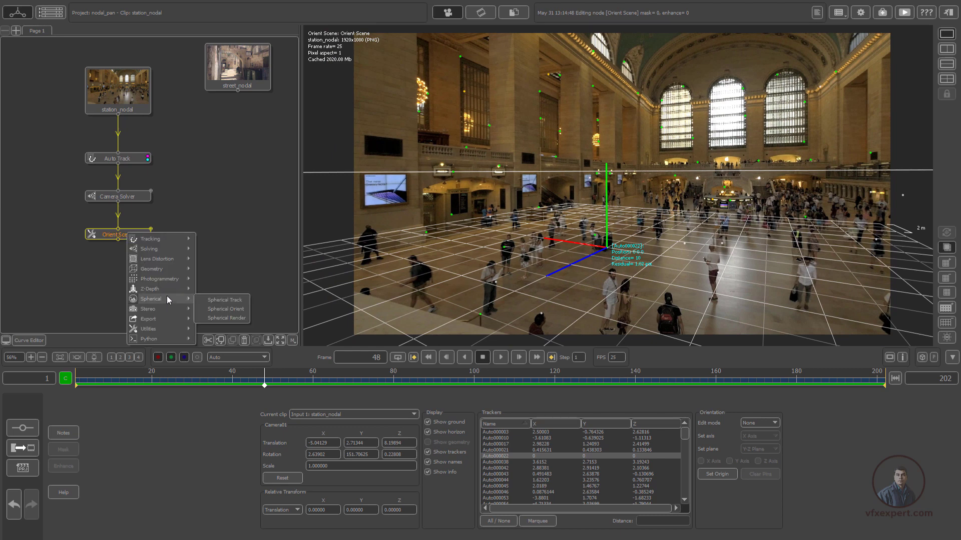
mouse_move(169, 266)
click(215, 272)
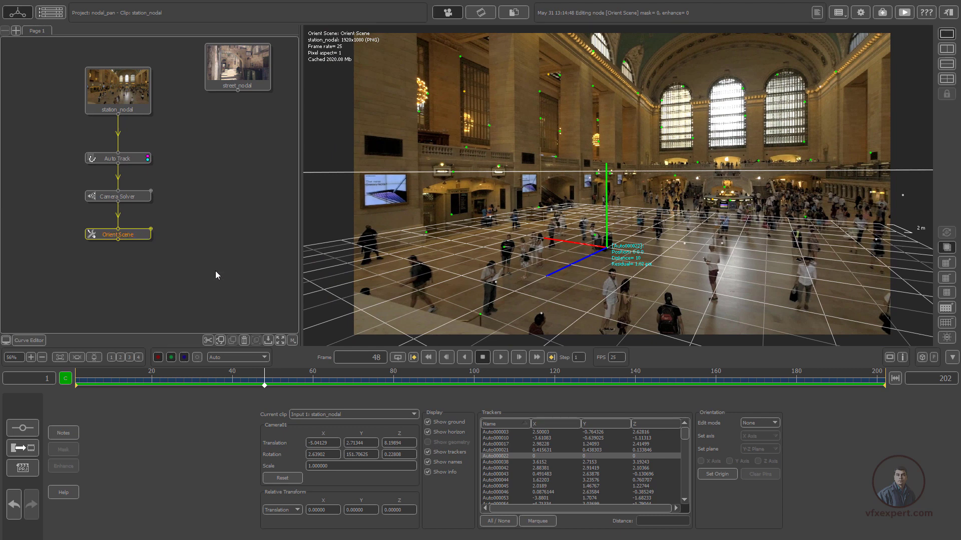
Step: Add a Tall_Marker to the scene and scale it up to a relative scale of about 1.51
click(317, 450)
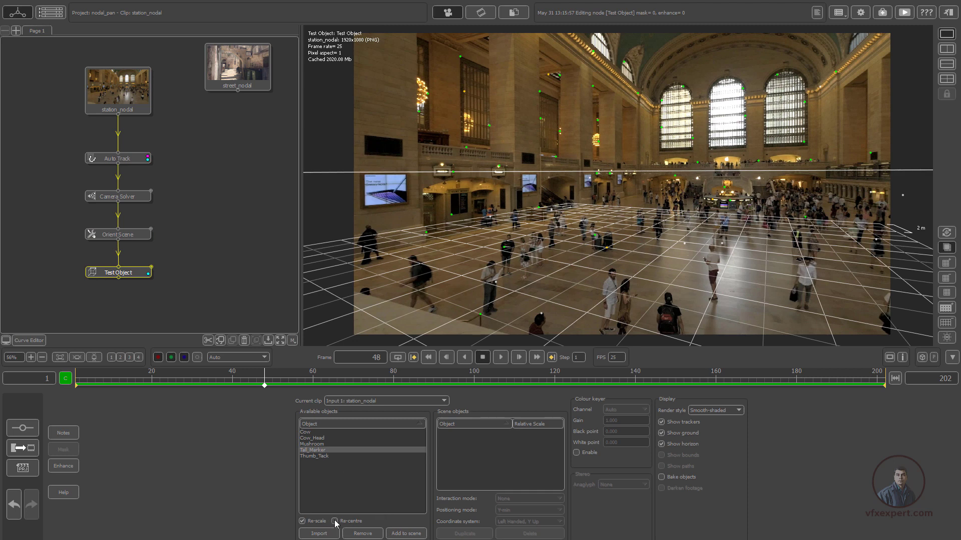
click(408, 538)
click(505, 498)
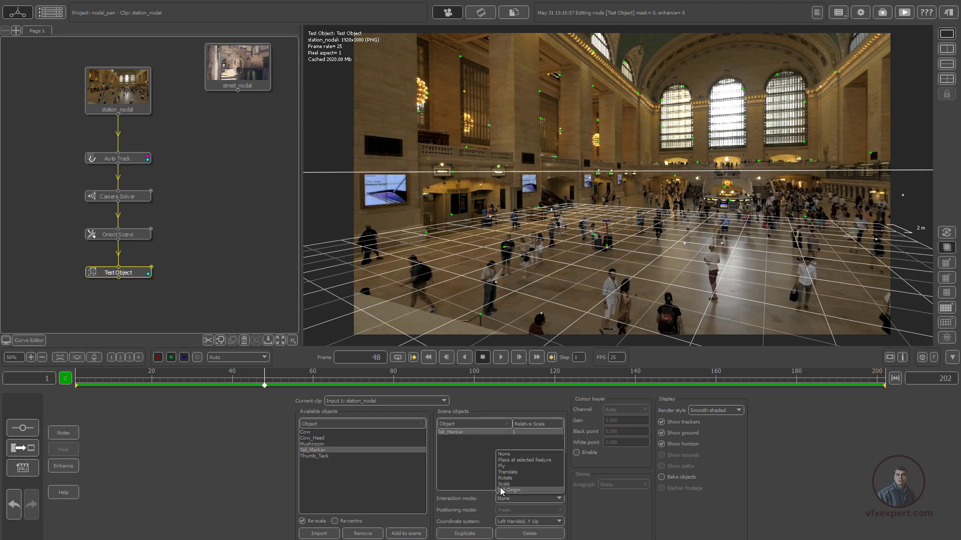
click(504, 488)
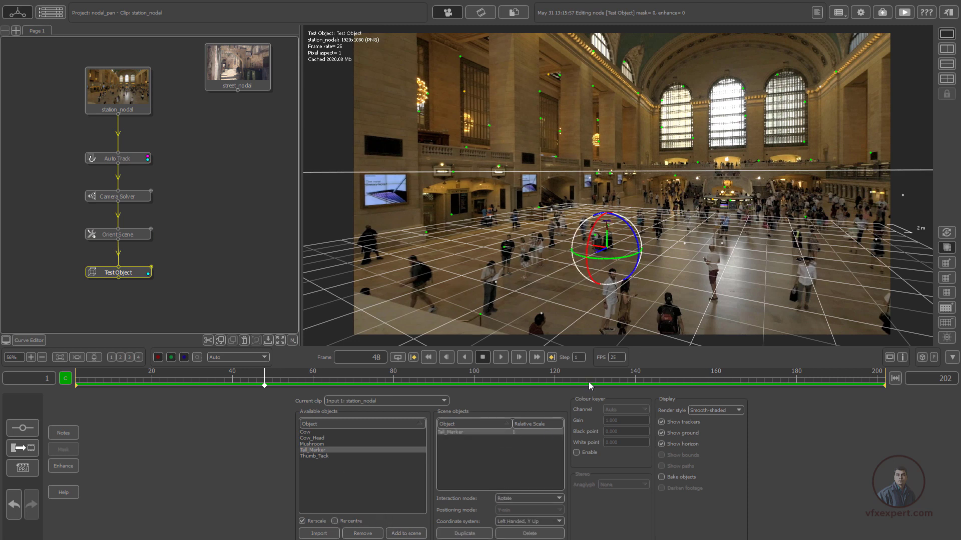
click(553, 498)
click(506, 484)
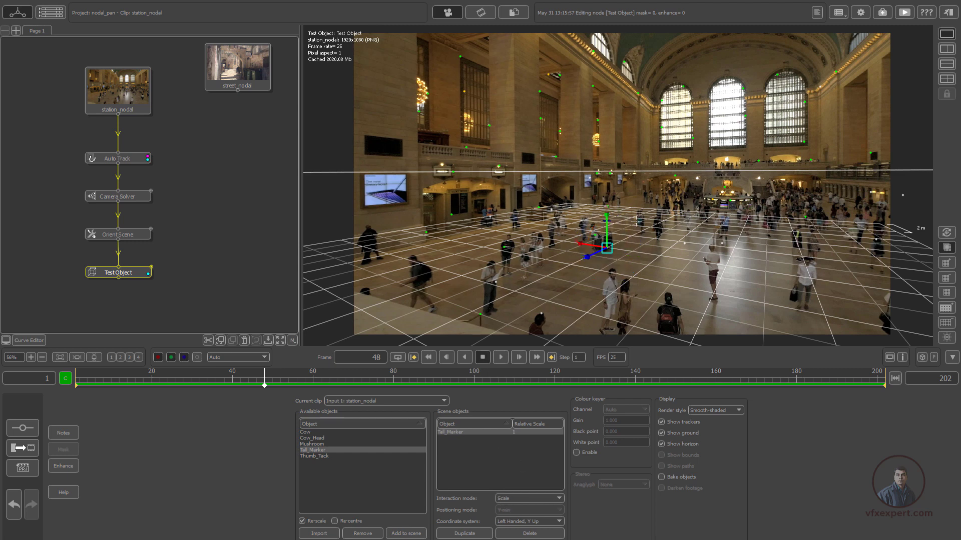
drag(609, 206, 615, 196)
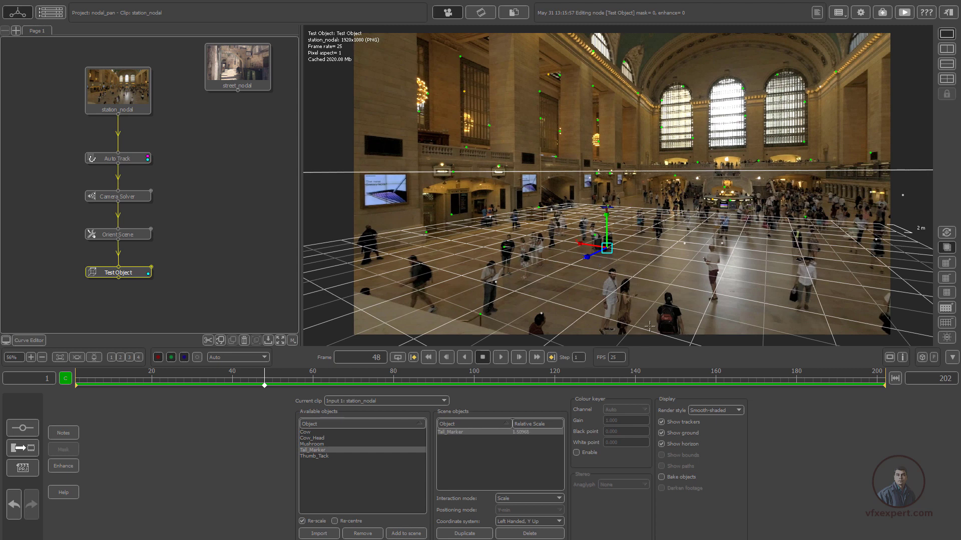
Step: Hide the ground and horizon overlays and set the marker's interaction mode to None
click(662, 434)
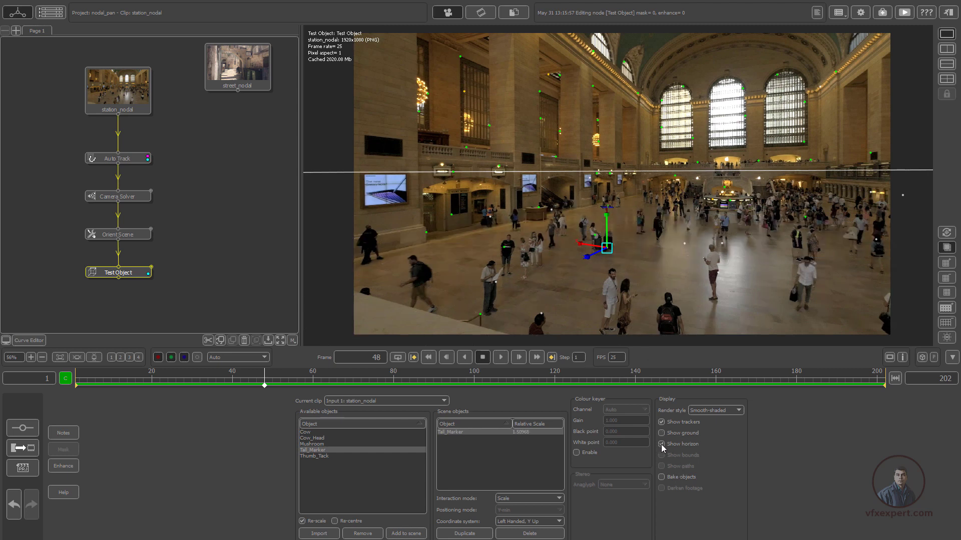
click(661, 445)
click(525, 498)
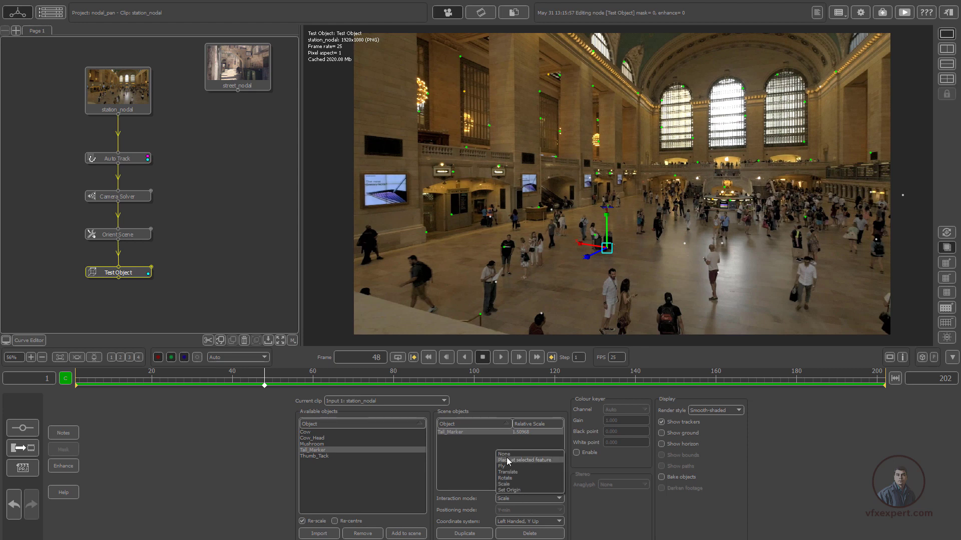
click(506, 454)
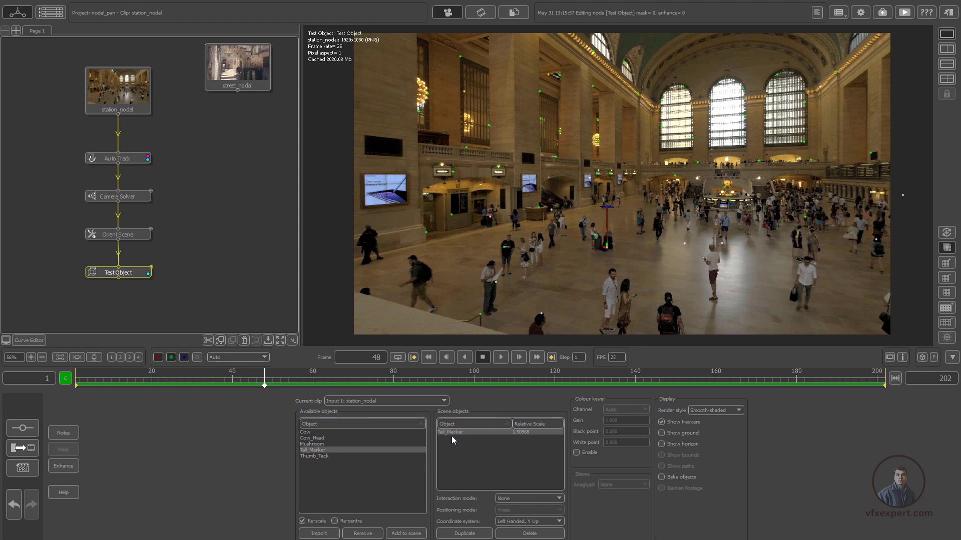
Step: Duplicate the Tall_Marker and place one at the tracker on the left wall's balcony using Place at selected feature
click(477, 535)
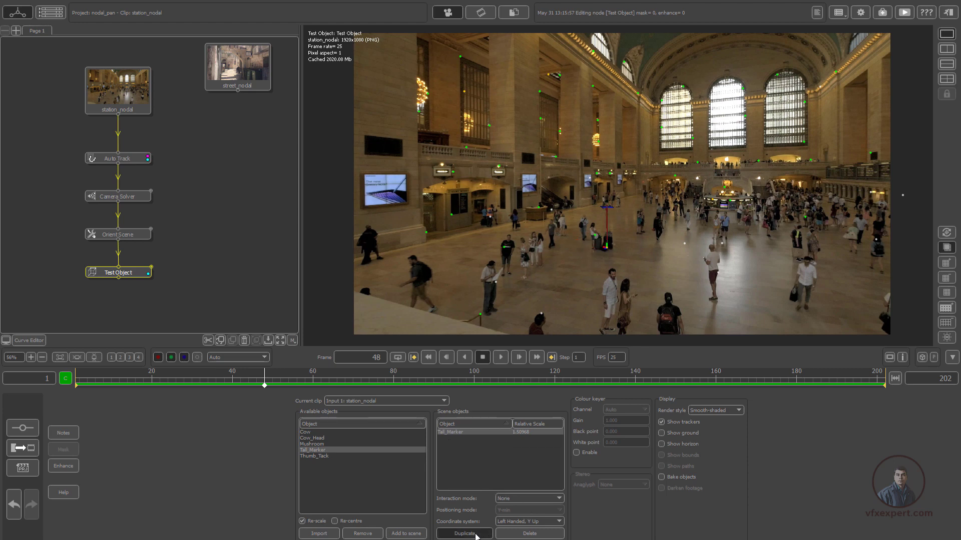
click(509, 500)
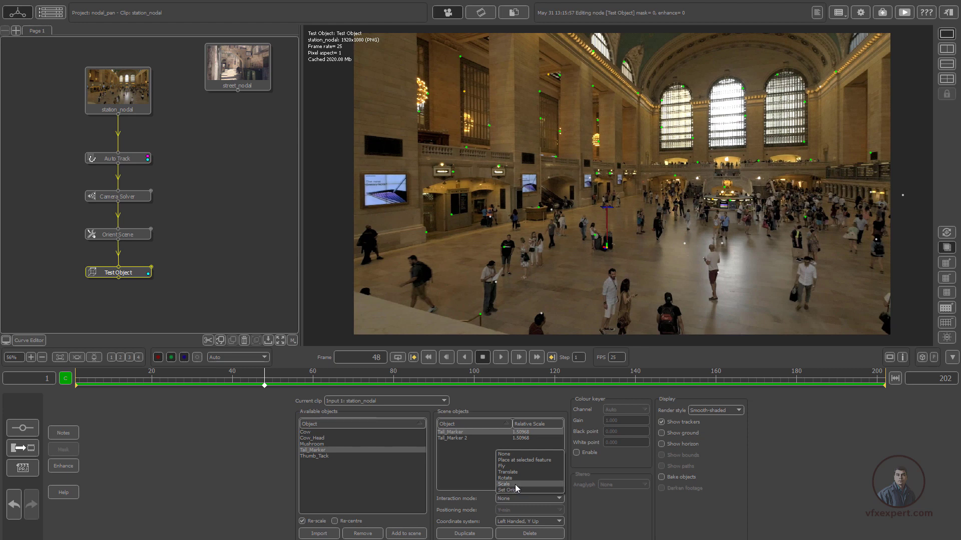
click(524, 460)
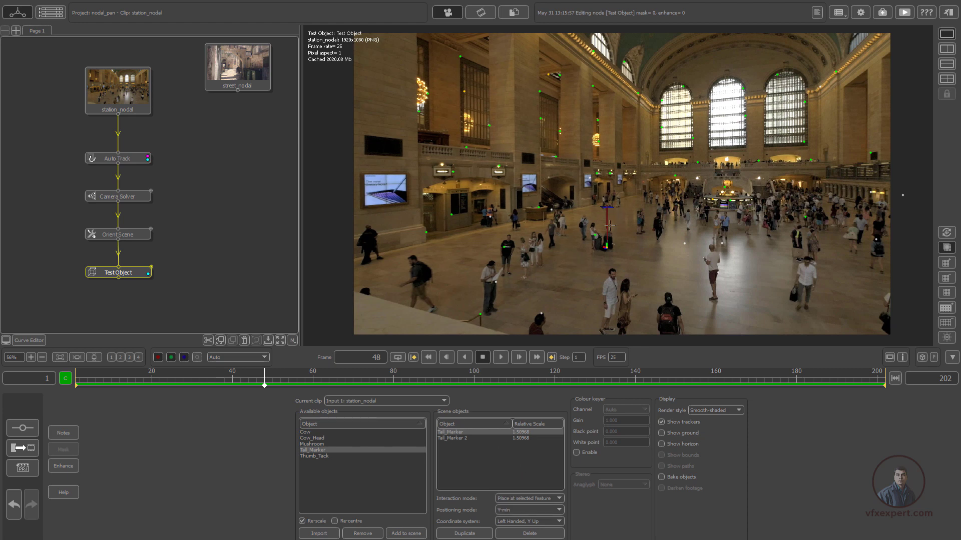
click(466, 147)
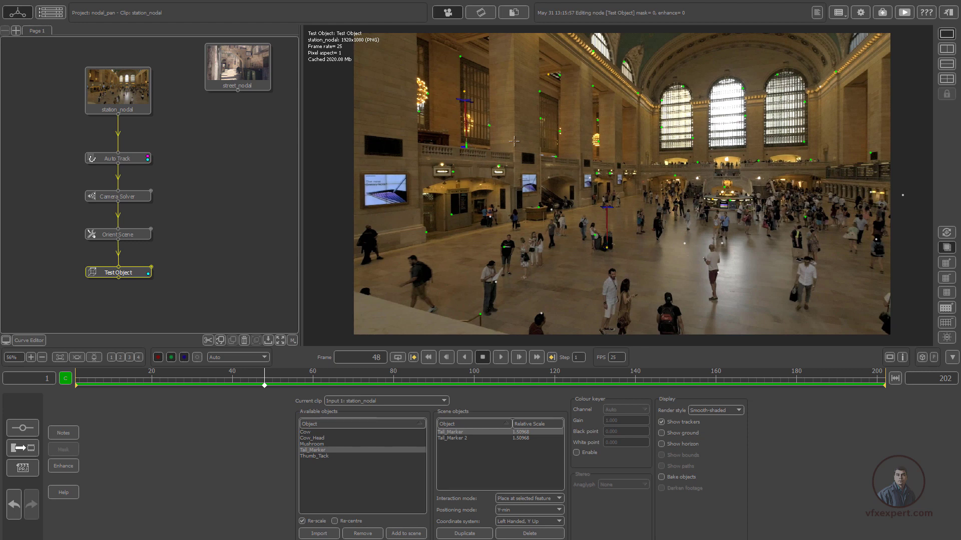
Step: Make two more marker duplicates, placing markers at trackers below the left and right arched windows of the far wall
click(476, 533)
click(697, 162)
click(477, 533)
click(810, 160)
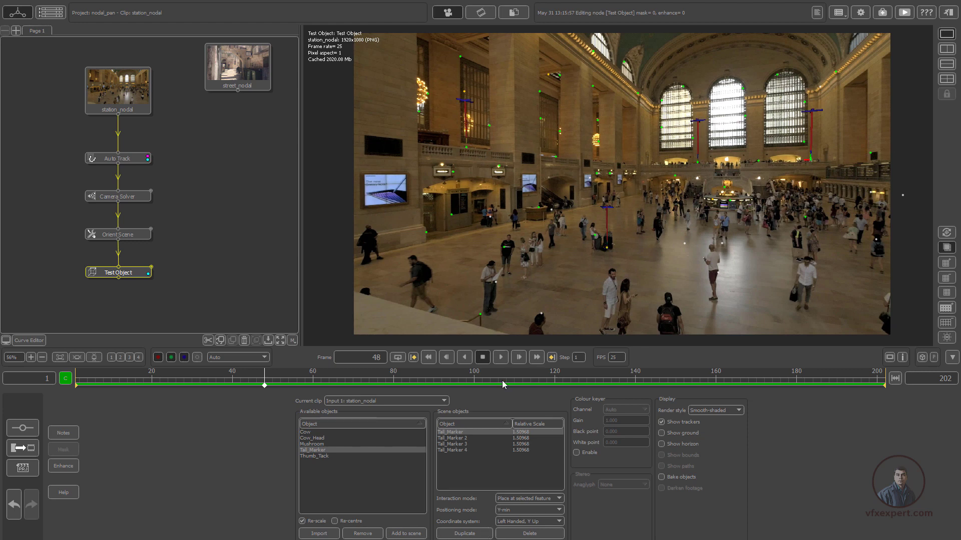
Step: At frame 169, duplicate the marker twice more and place markers at trackers on the right wall and the left wall's balcony
drag(502, 383, 752, 384)
click(476, 534)
click(775, 189)
click(476, 533)
click(484, 156)
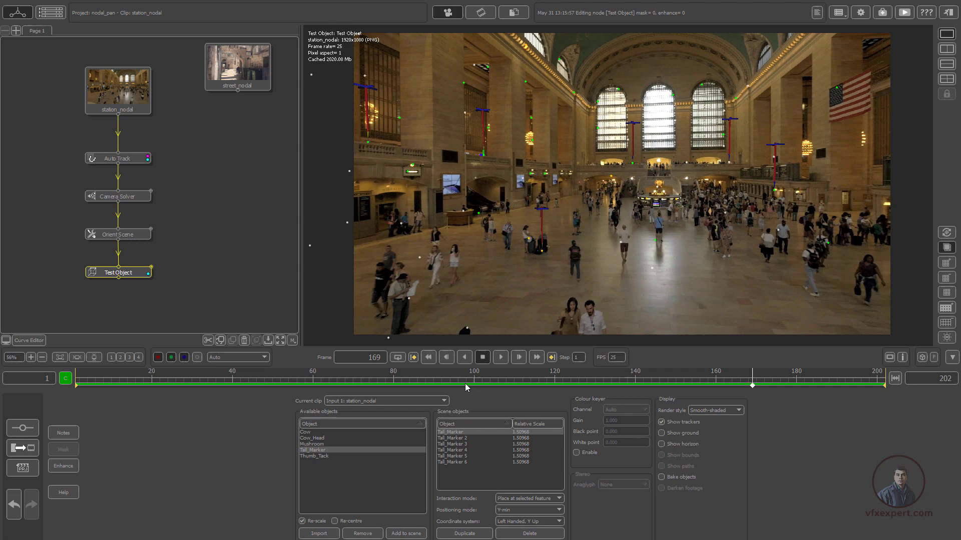
Step: Play the clip from the start, return to frame 1 and check how well the markers stick to the hall
click(429, 357)
click(501, 357)
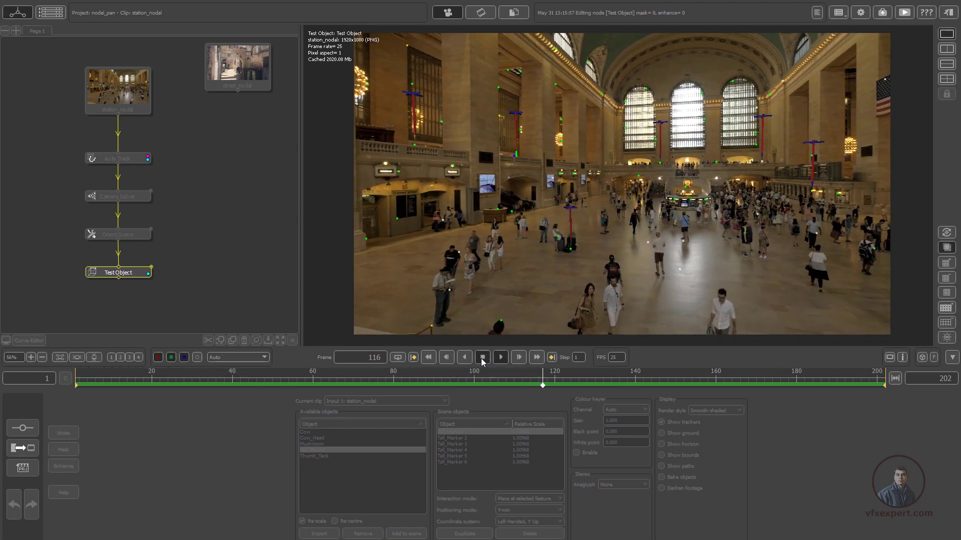
click(501, 358)
drag(520, 379, 70, 379)
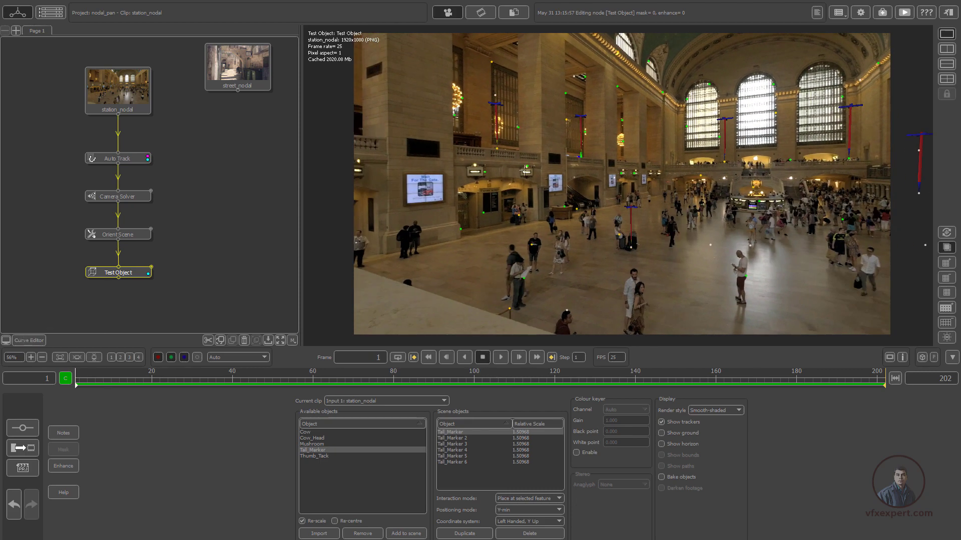
scroll(446, 180, up, 5)
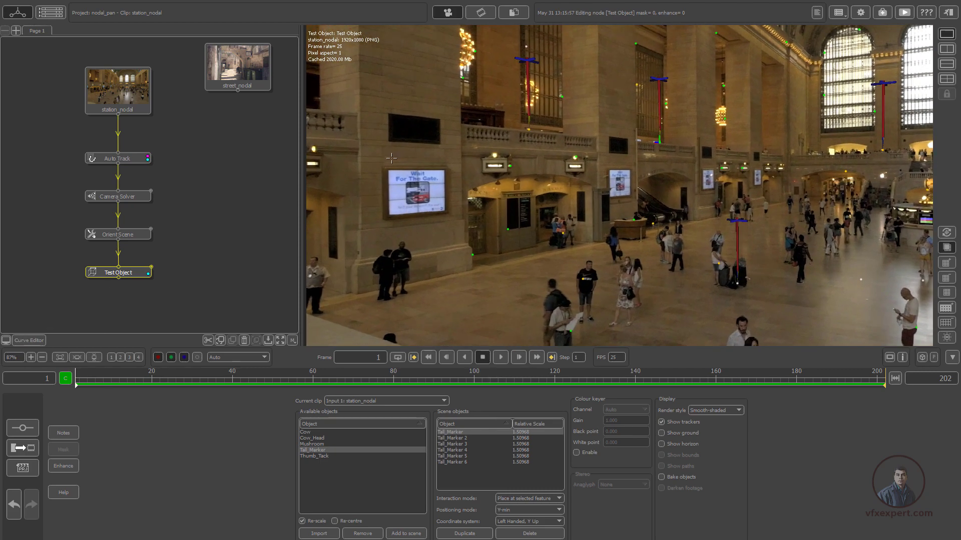
scroll(636, 219, down, 2)
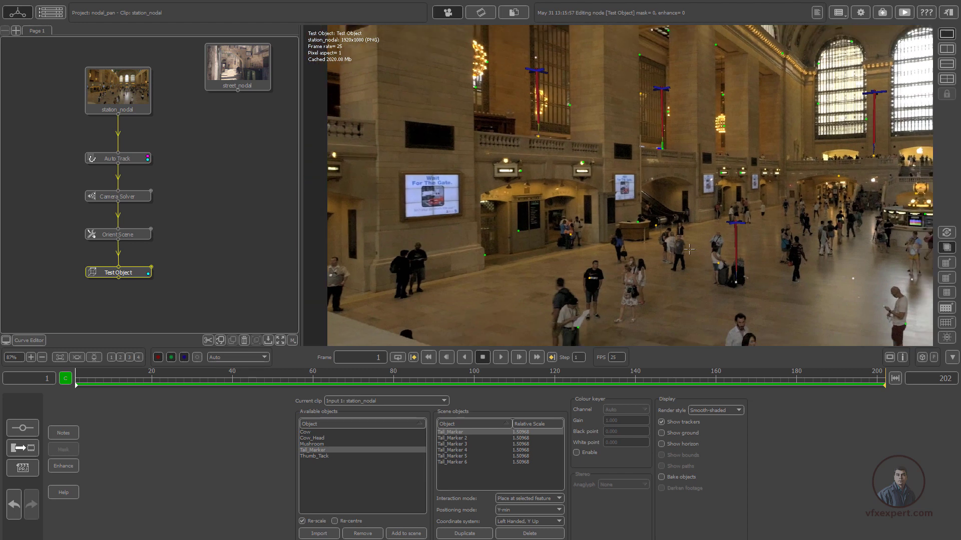
Step: Attach an Image Modelling node to the Test Object node and load the CameraGroup trackers as a primitive
right_click(134, 275)
mouse_move(160, 311)
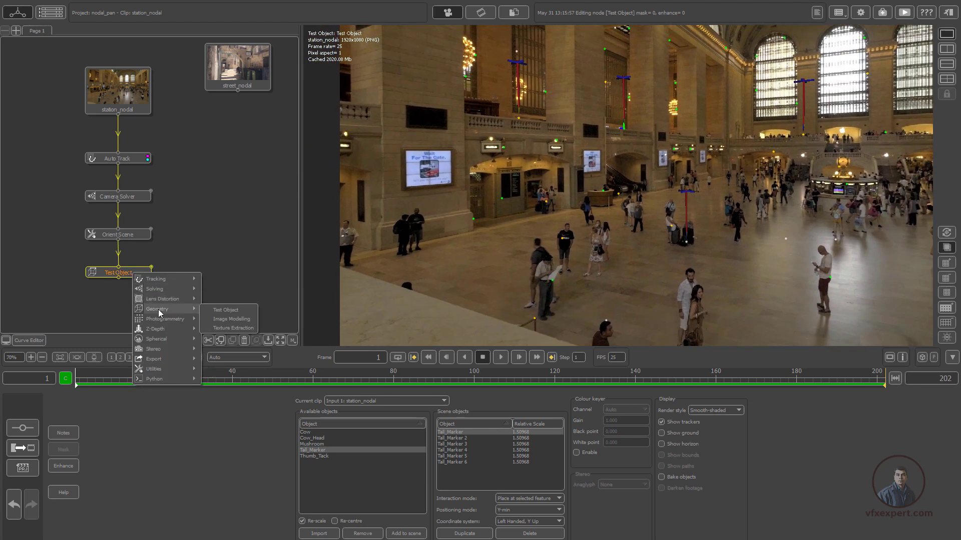
click(236, 323)
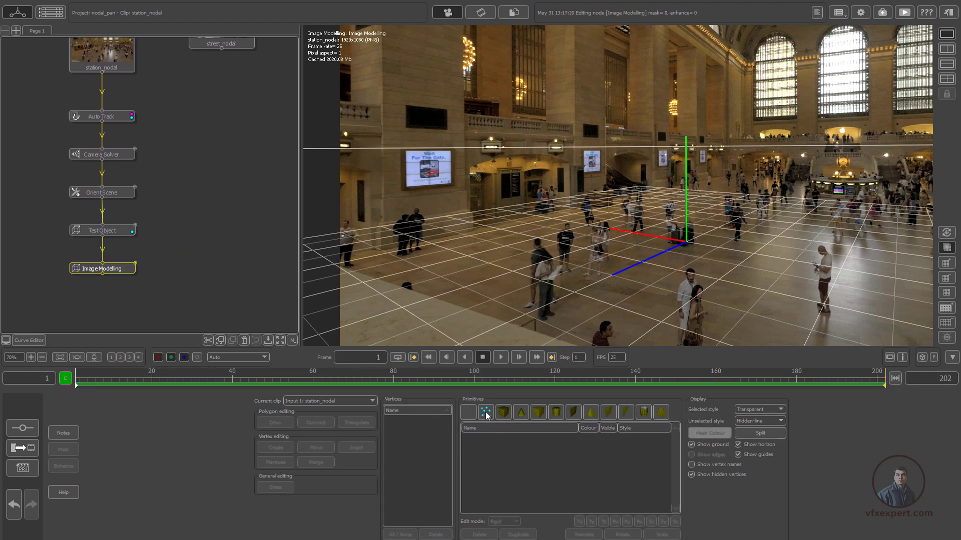
click(486, 413)
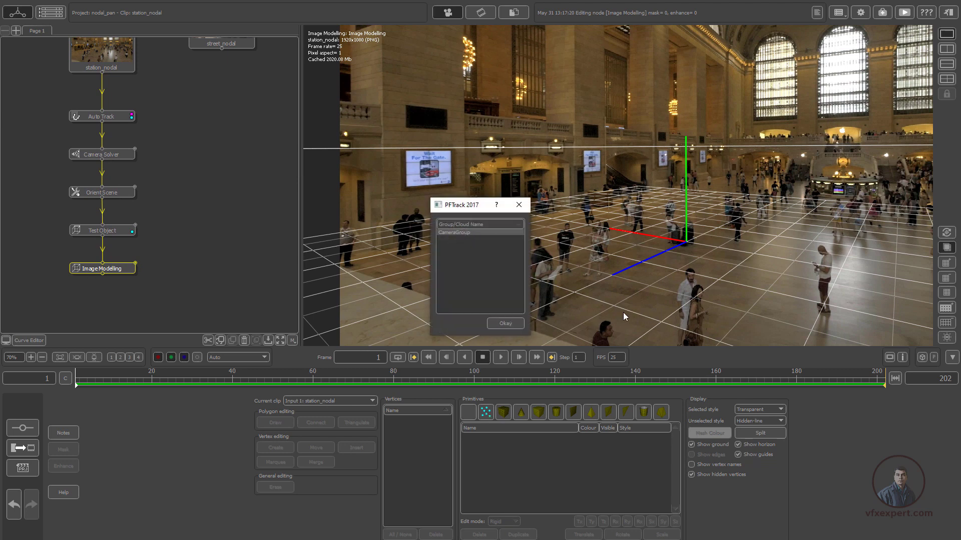
click(505, 323)
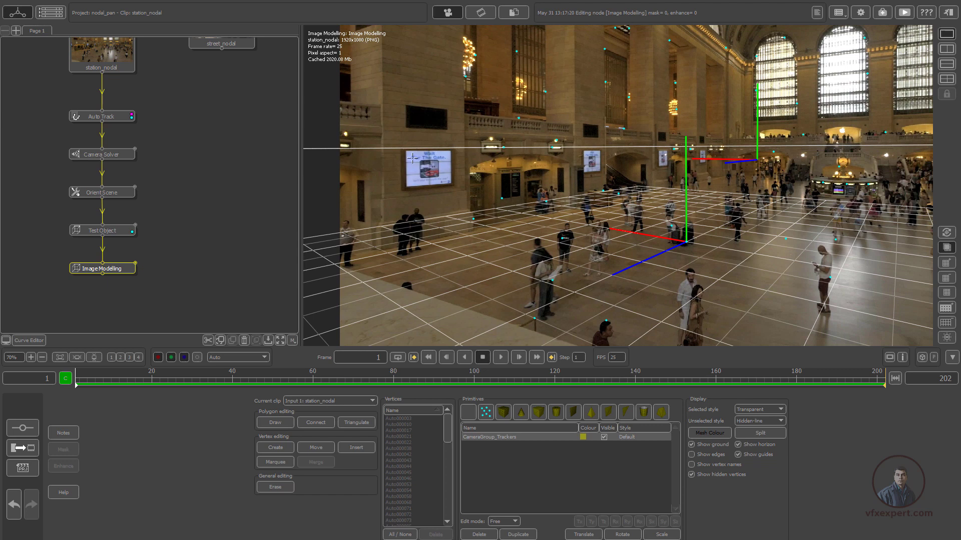
Step: Hide the ground, horizon, guides and hidden vertices in the Image Modelling view
scroll(413, 158, up, 4)
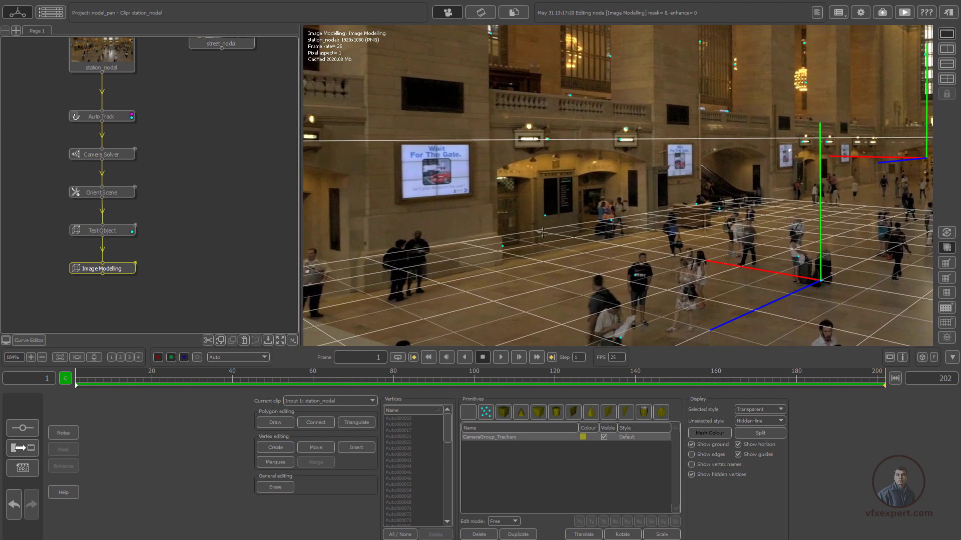
scroll(542, 232, down, 2)
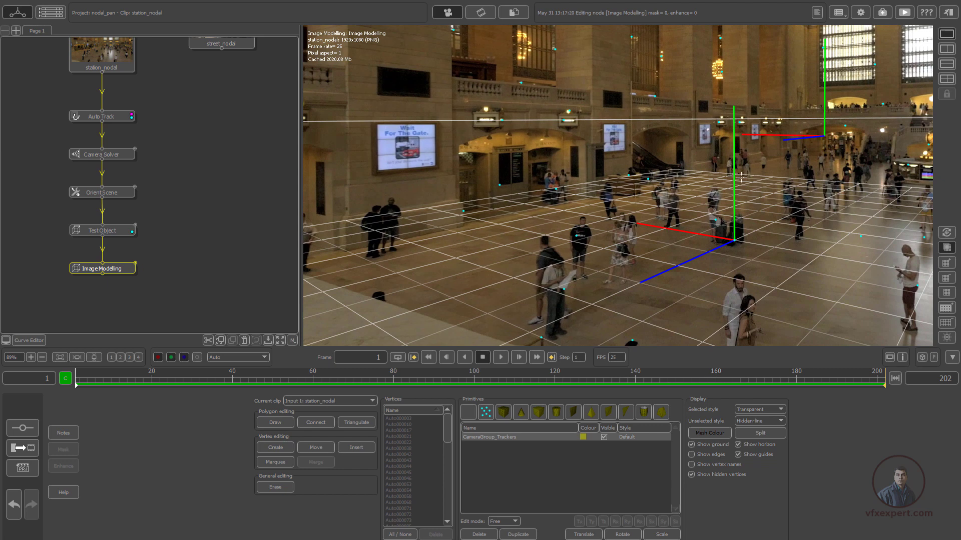
click(738, 445)
click(691, 445)
click(691, 475)
scroll(347, 97, up, 3)
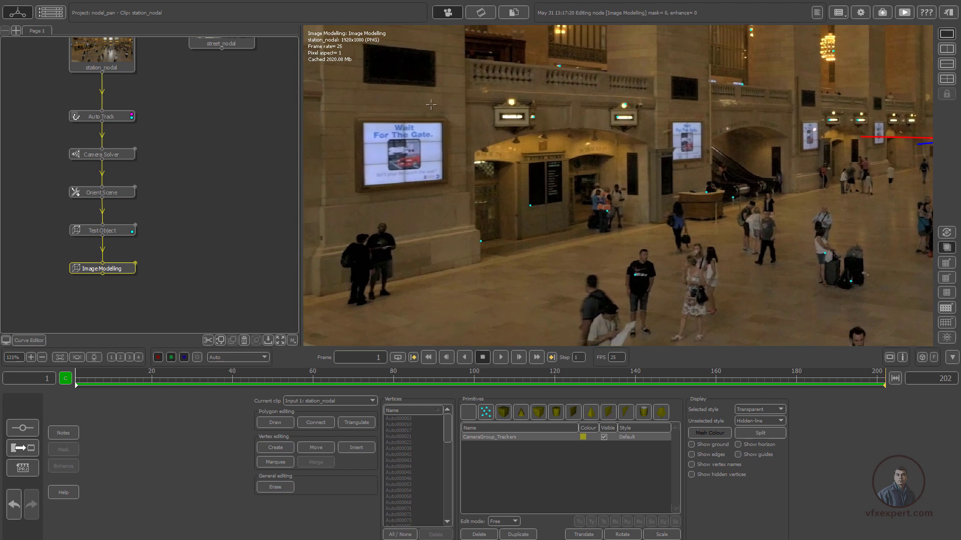
Step: Create a square primitive and use vertex Move to bring its lower-left corner to the "Wait For The Gate" screen
click(551, 456)
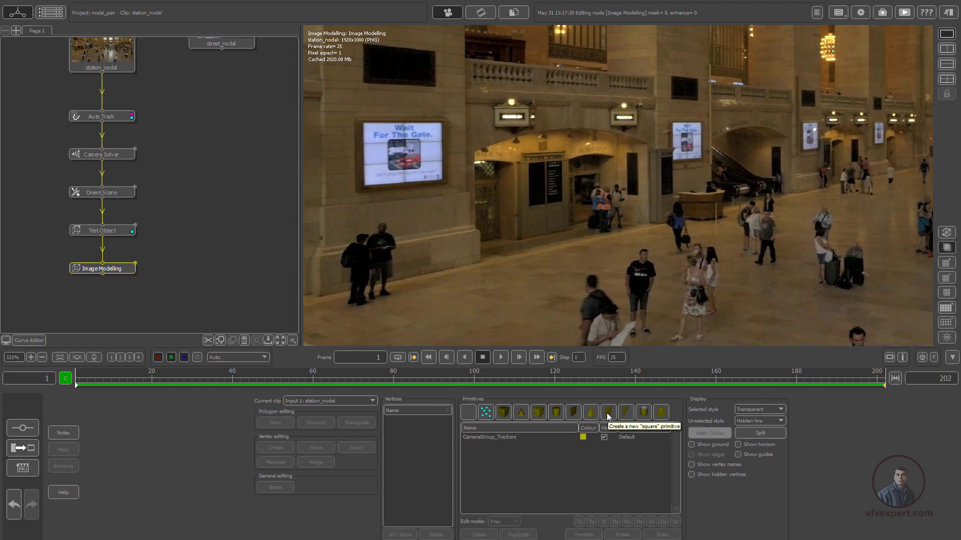
click(609, 413)
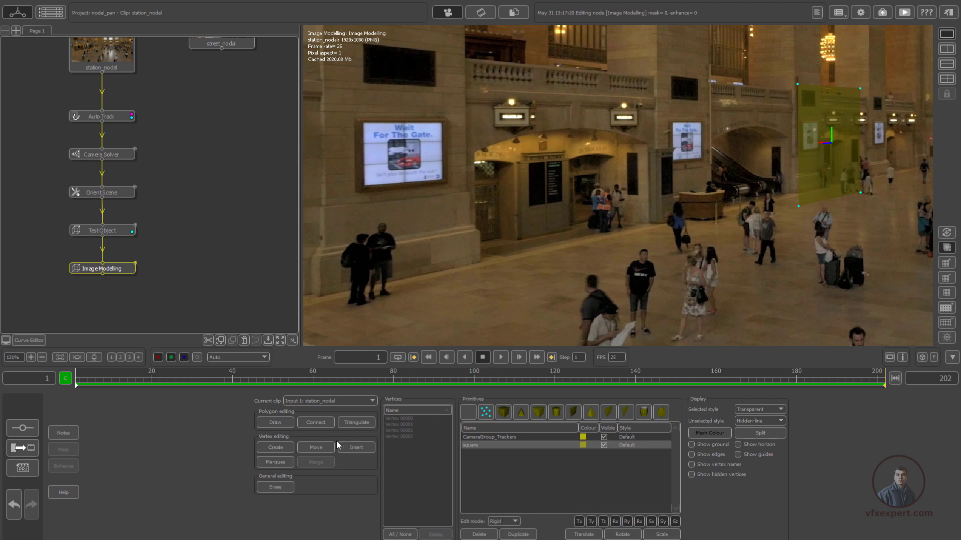
click(322, 452)
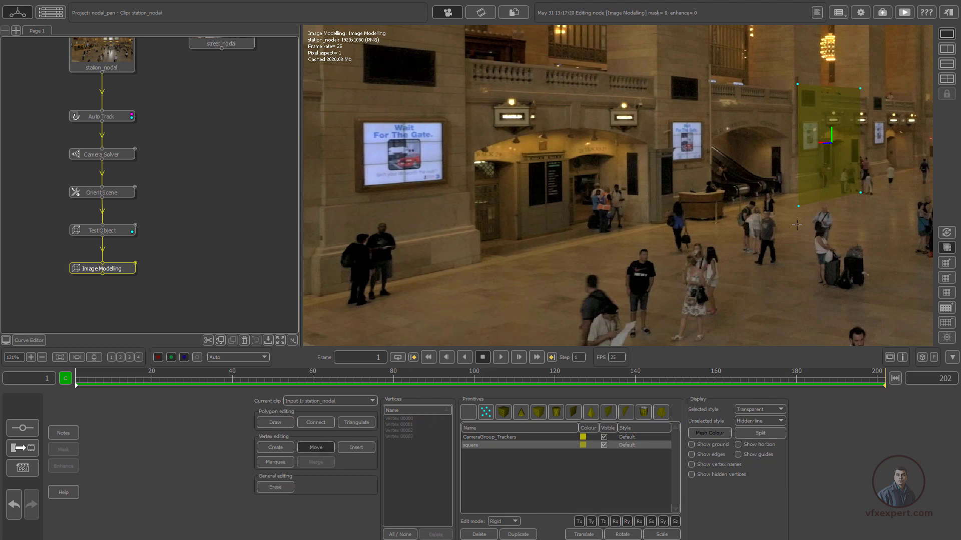
drag(798, 206, 364, 187)
Step: Fine-tune the square's lower-left vertex so it sits exactly on the lower-left corner of the wall screen
scroll(368, 185, up, 5)
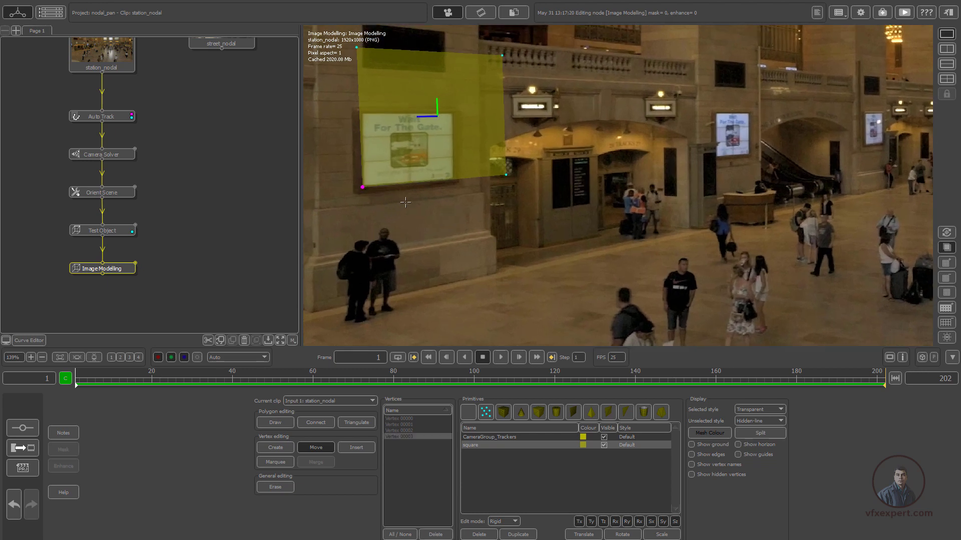
middle_drag(413, 223, 432, 253)
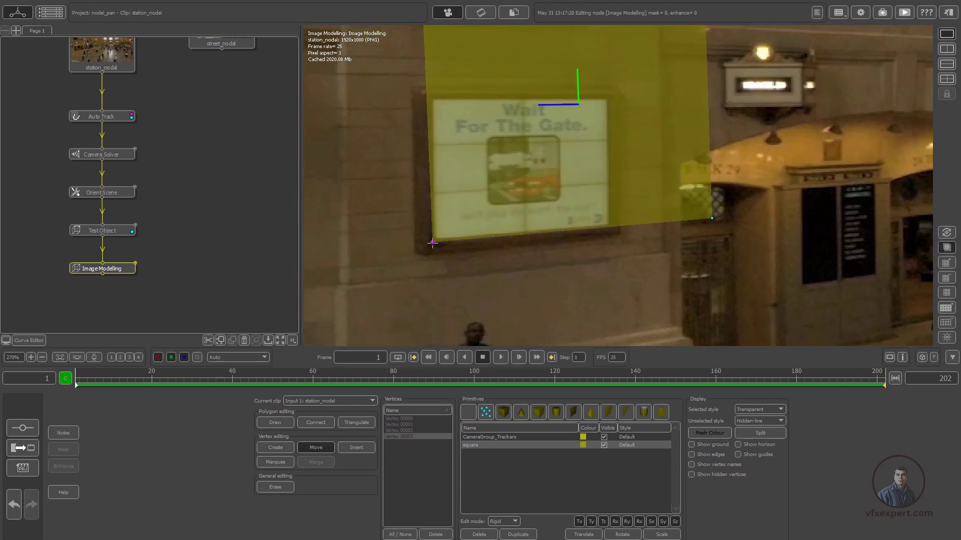
drag(433, 243, 434, 239)
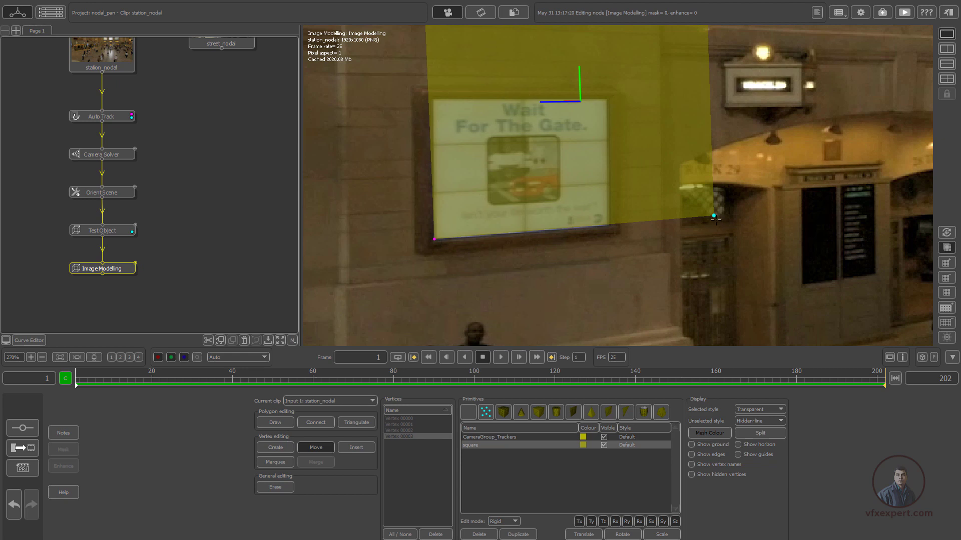
Step: Move the square's remaining vertices onto the corners of the "Wait For The Gate" screen and fine-tune the lower-left one
drag(714, 217, 612, 226)
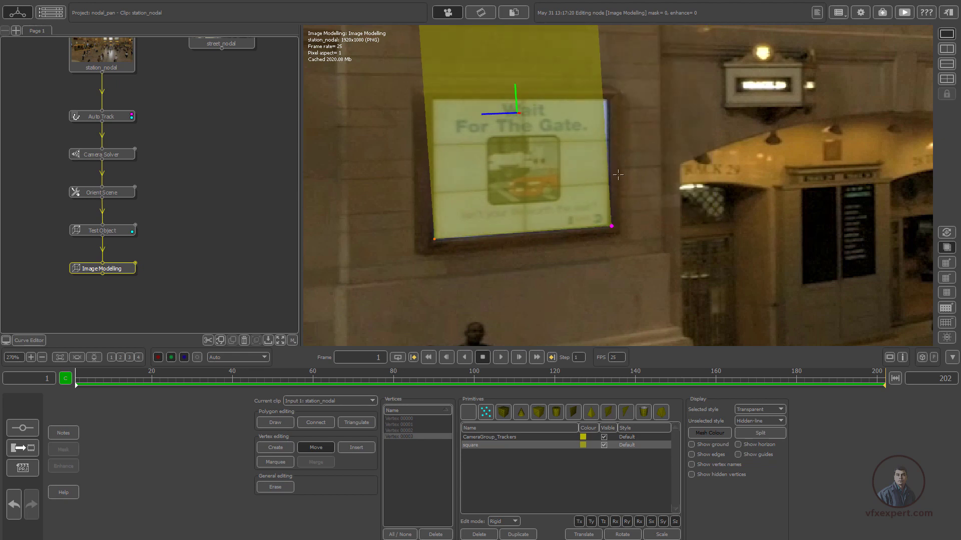
right_drag(621, 117, 620, 49)
middle_drag(621, 49, 604, 141)
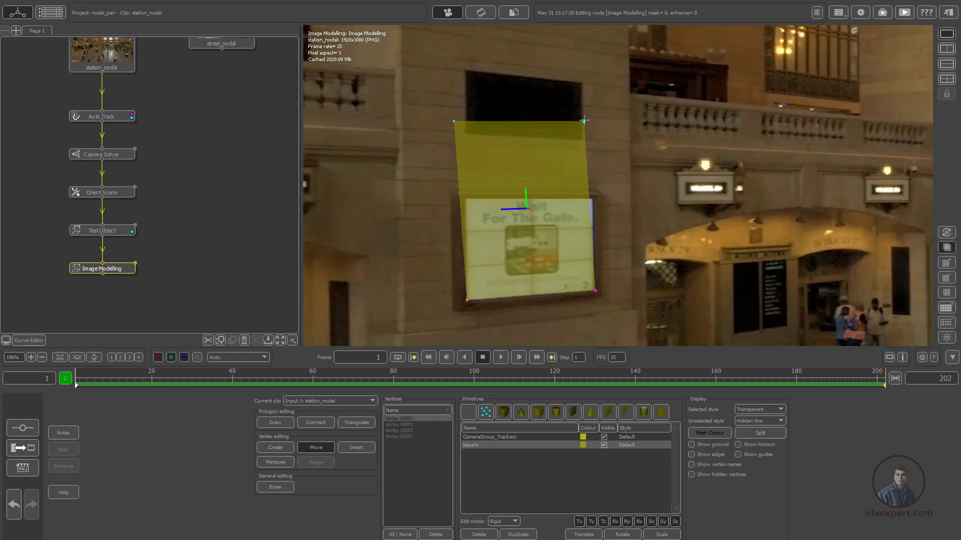
drag(585, 120, 594, 199)
drag(464, 193, 464, 199)
drag(467, 300, 467, 302)
right_drag(570, 308, 571, 241)
middle_drag(571, 241, 473, 223)
right_drag(588, 259, 588, 297)
middle_drag(589, 296, 629, 265)
Step: Play the clip with the whole frame in view to check the square's lock to the screen, and return to frame 1
click(94, 358)
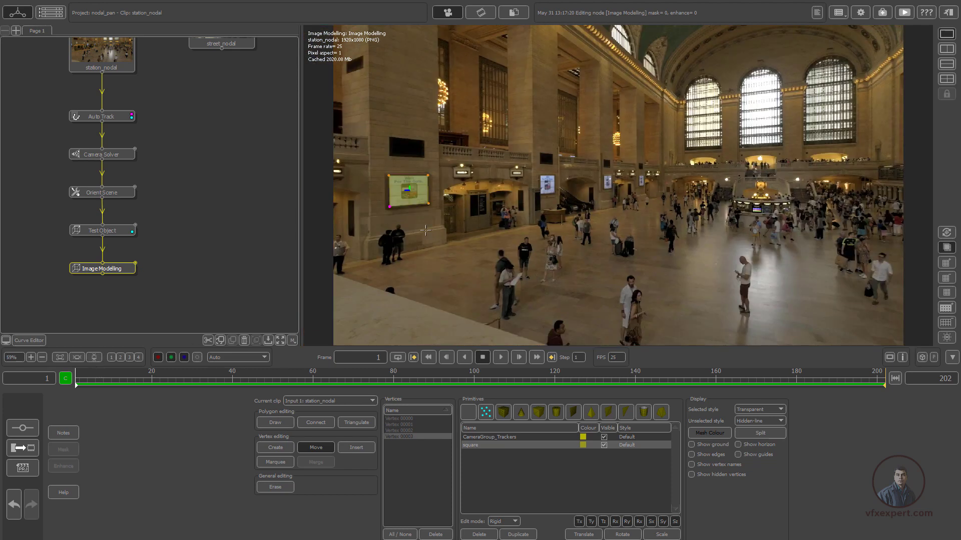
scroll(415, 200, up, 1)
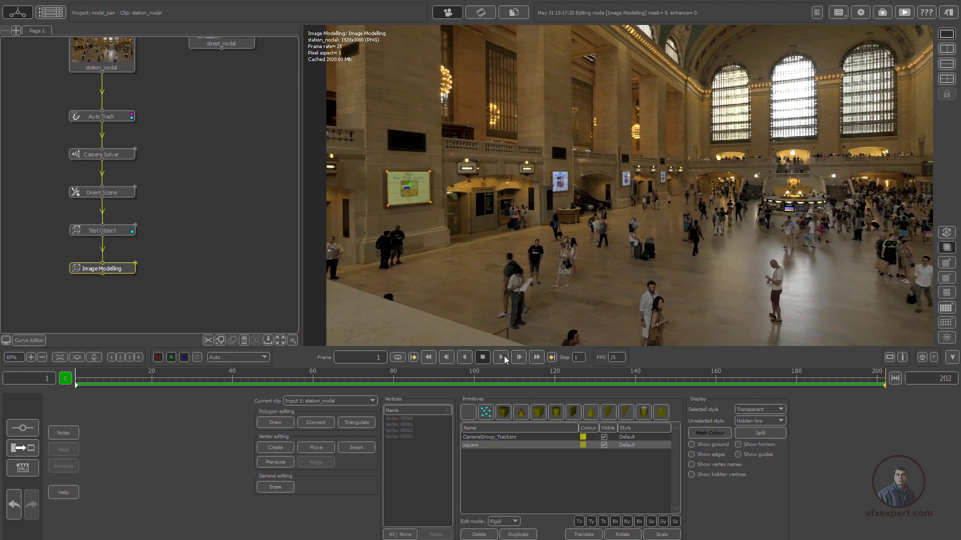
click(501, 357)
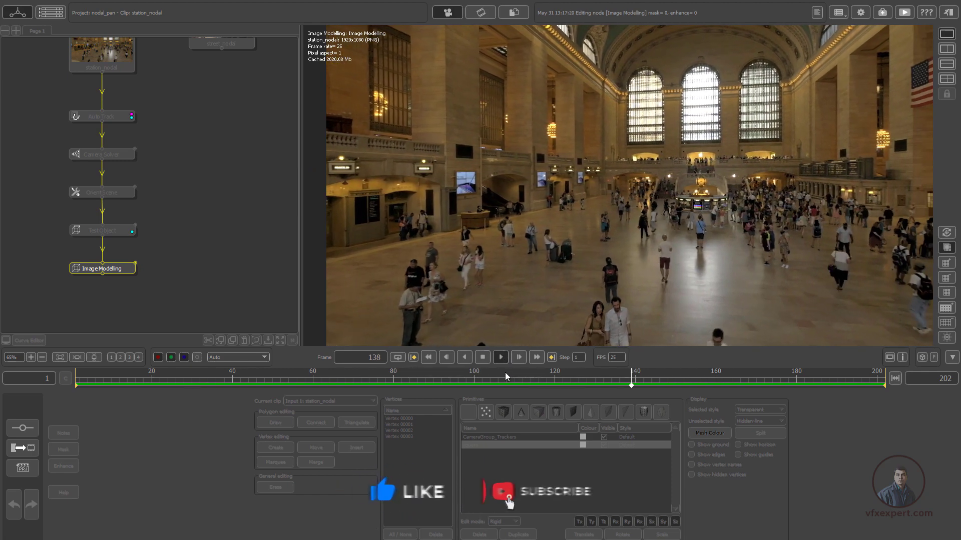
click(482, 357)
drag(431, 378, 74, 357)
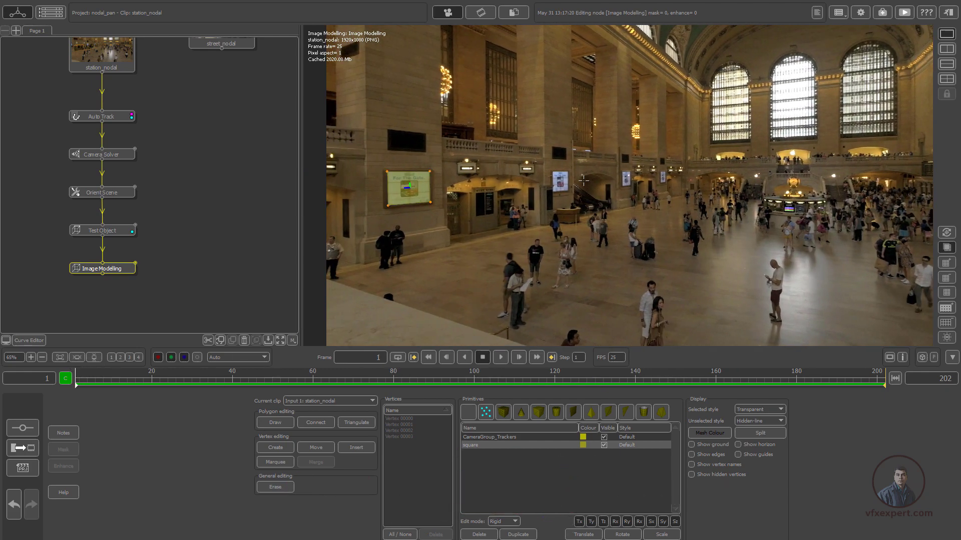
Step: Duplicate the square primitive and translate the copy along the wall onto the next screen beside the escalator
scroll(584, 180, up, 3)
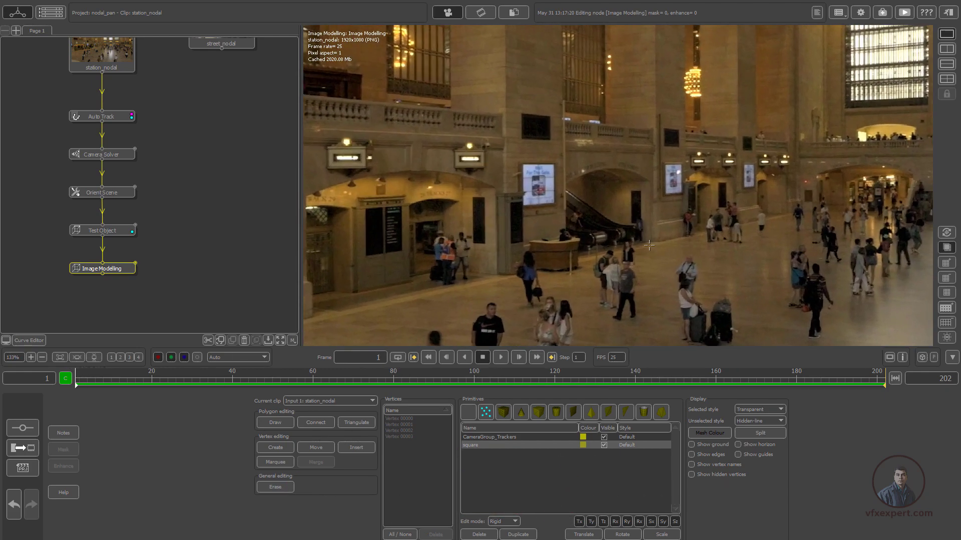
scroll(648, 249, down, 1)
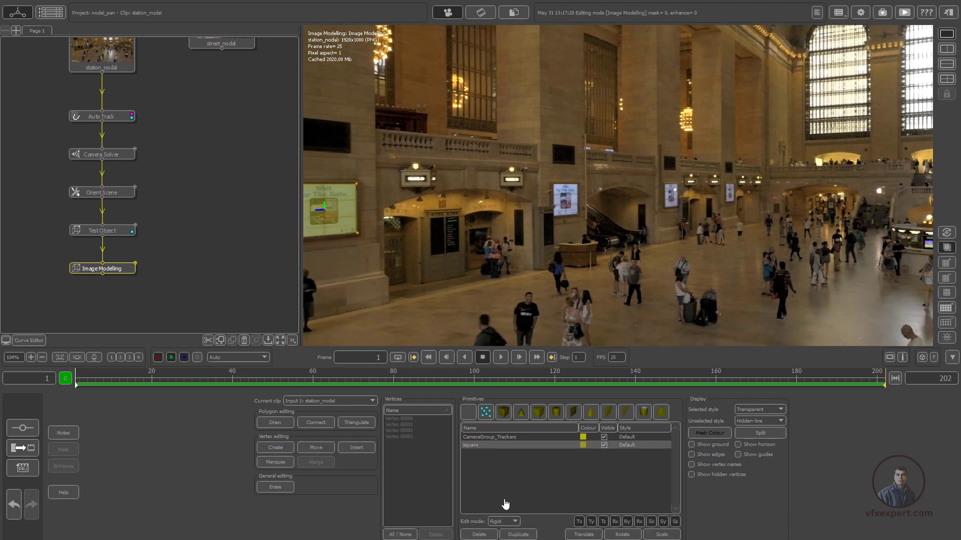
click(523, 537)
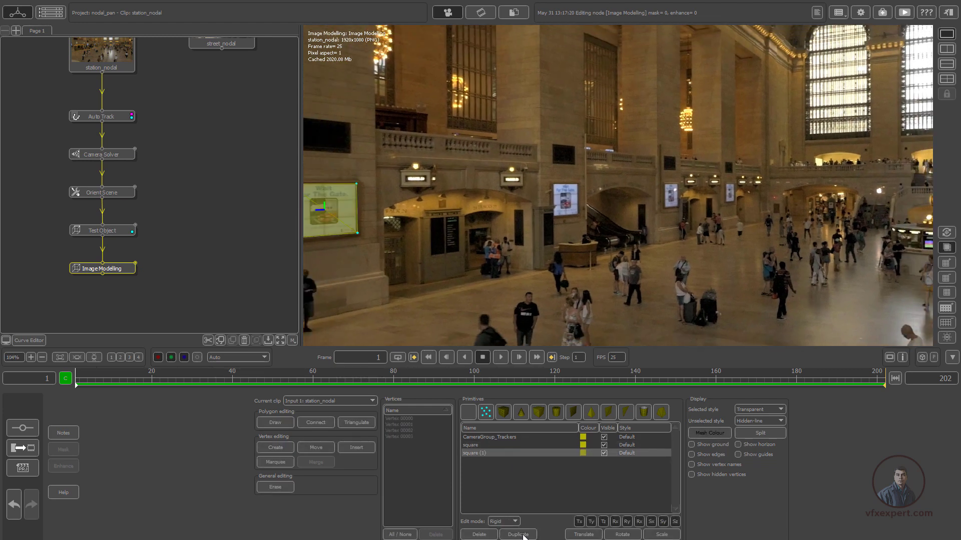
click(578, 536)
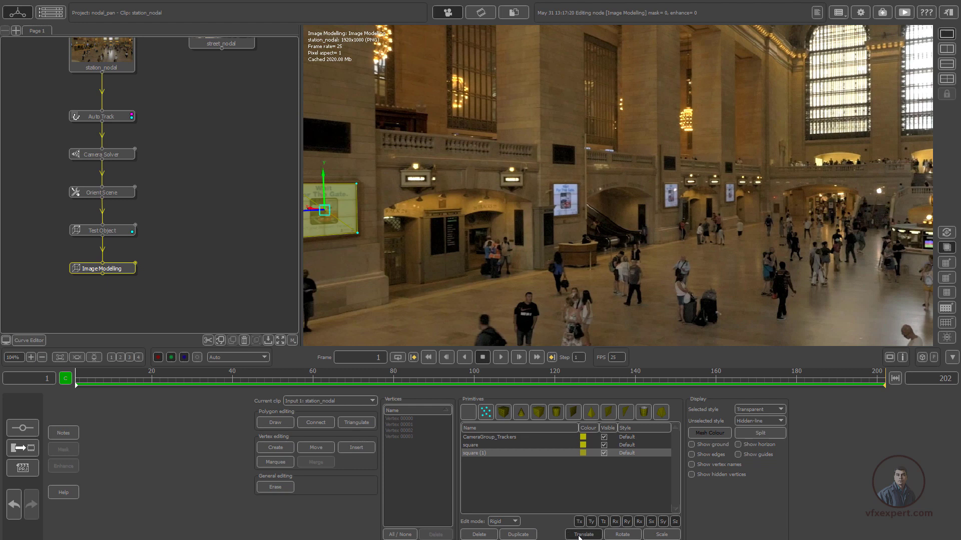
drag(308, 211, 551, 198)
scroll(564, 234, up, 5)
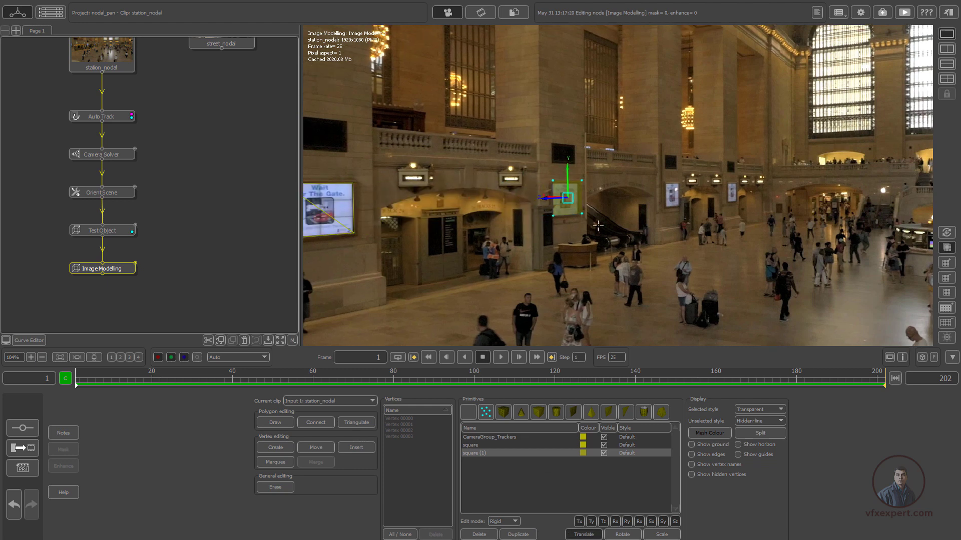
Step: Move the duplicated square's vertices onto the four corners of the screen beside the escalator
click(320, 450)
drag(565, 101, 553, 108)
drag(473, 112, 478, 108)
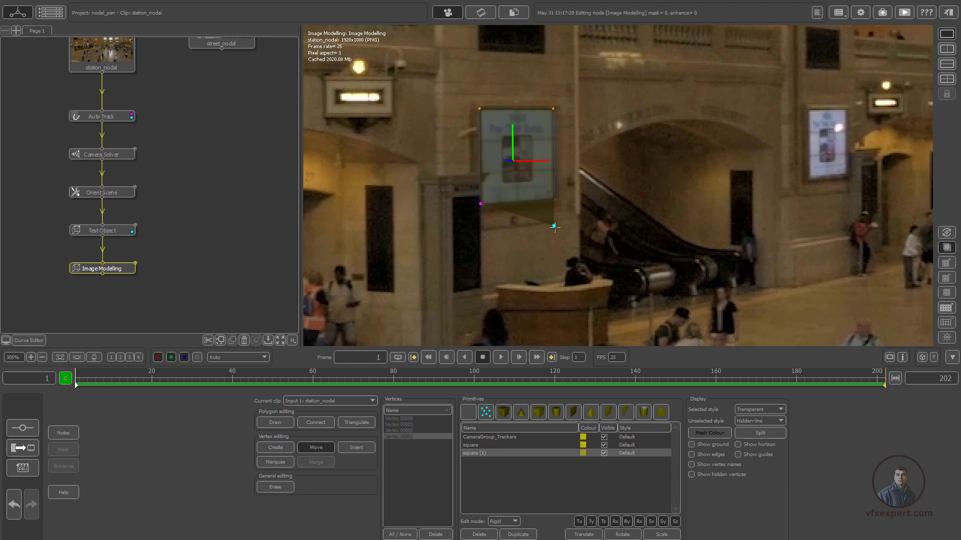
drag(553, 225, 554, 198)
drag(477, 206, 480, 205)
drag(477, 109, 478, 108)
right_drag(727, 282, 579, 295)
middle_drag(580, 295, 653, 227)
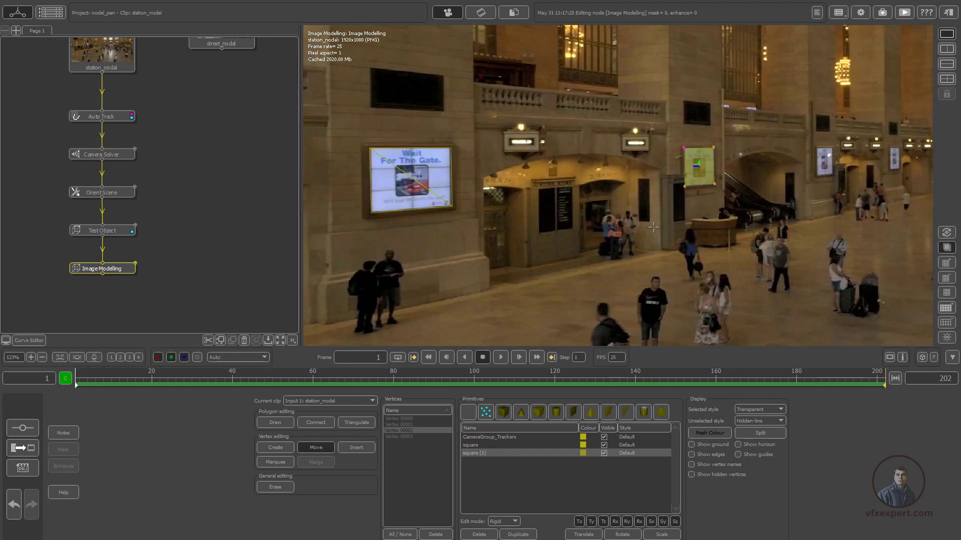
Step: Select the original and duplicated squares in turn to compare which wall screen each one covers
click(515, 489)
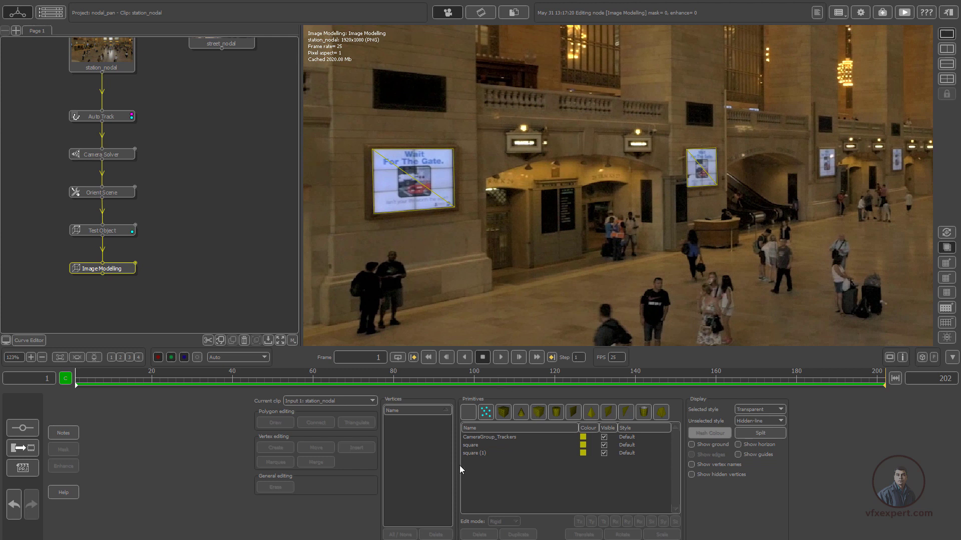
click(469, 448)
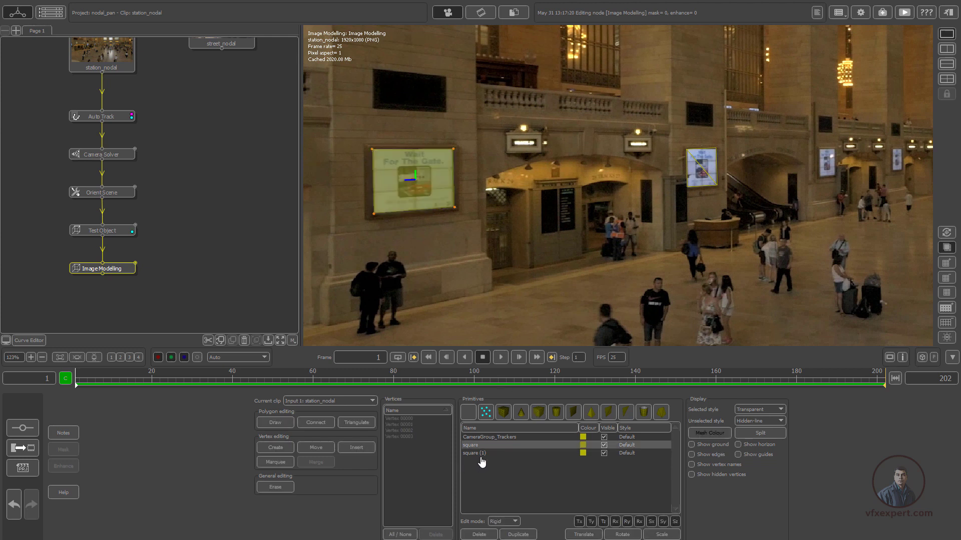
click(480, 454)
click(473, 445)
click(478, 454)
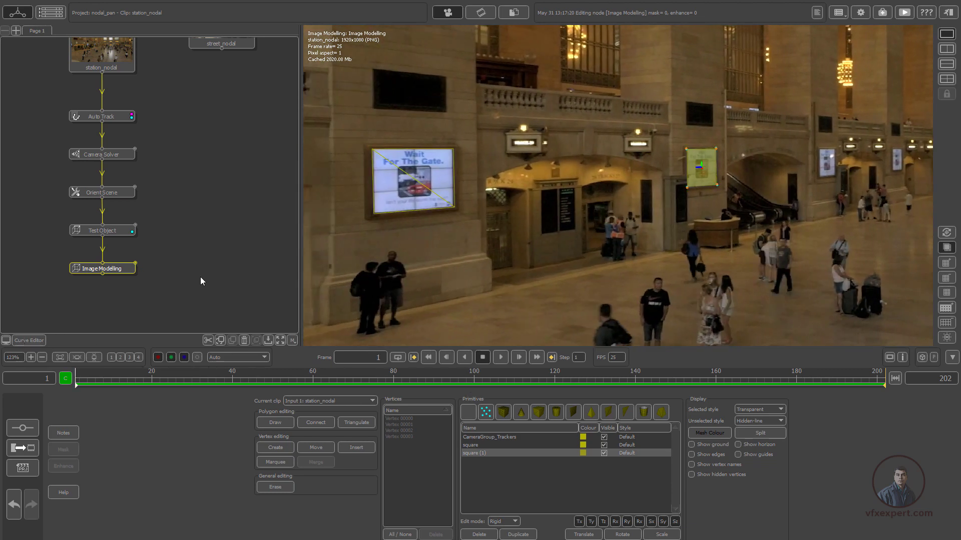
Step: Play the clip to check the duplicated square's alignment with its screen, stopping at frame 132
click(502, 357)
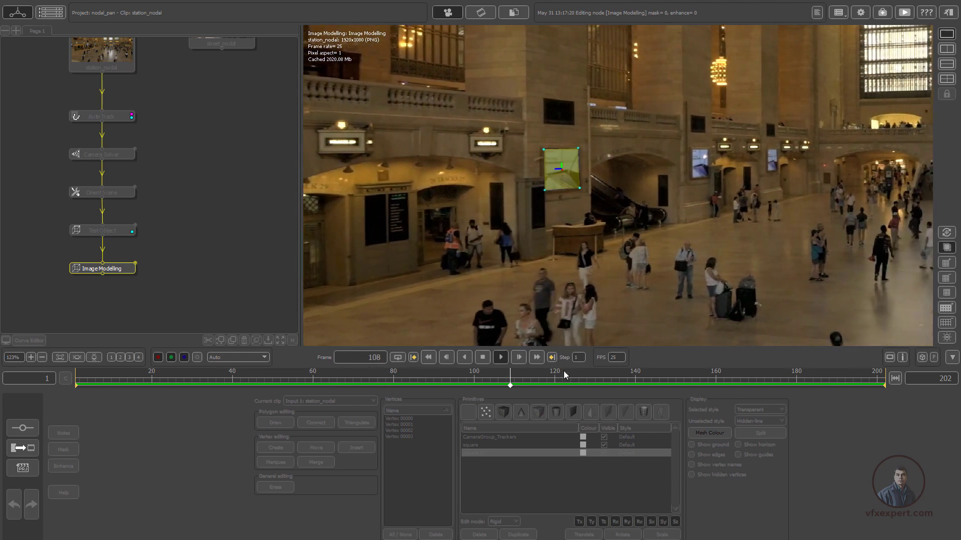
click(483, 358)
scroll(759, 248, down, 5)
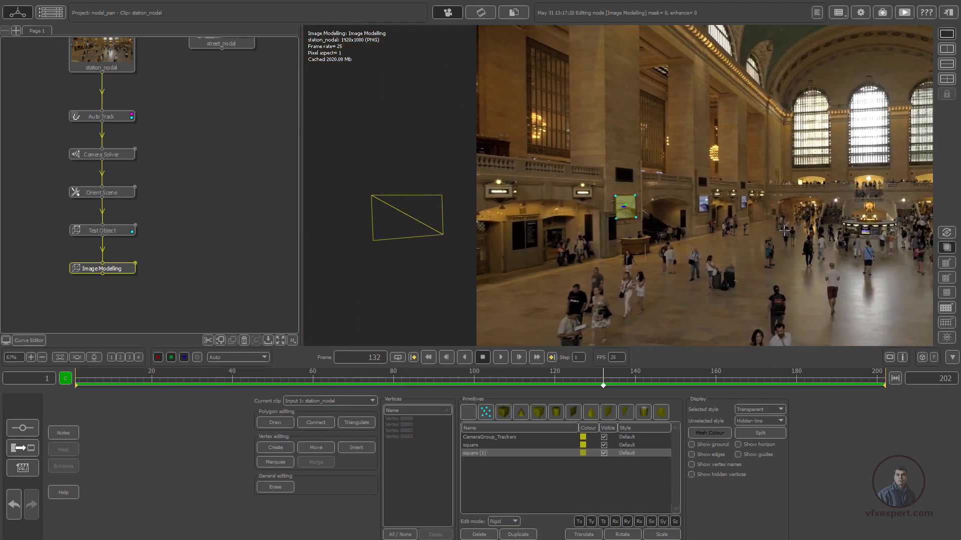
Step: Draw a closed four-sided polygon at frame 132 over the wall pillar between the left and middle arched windows
middle_drag(771, 230, 590, 236)
scroll(715, 200, up, 3)
scroll(661, 202, up, 1)
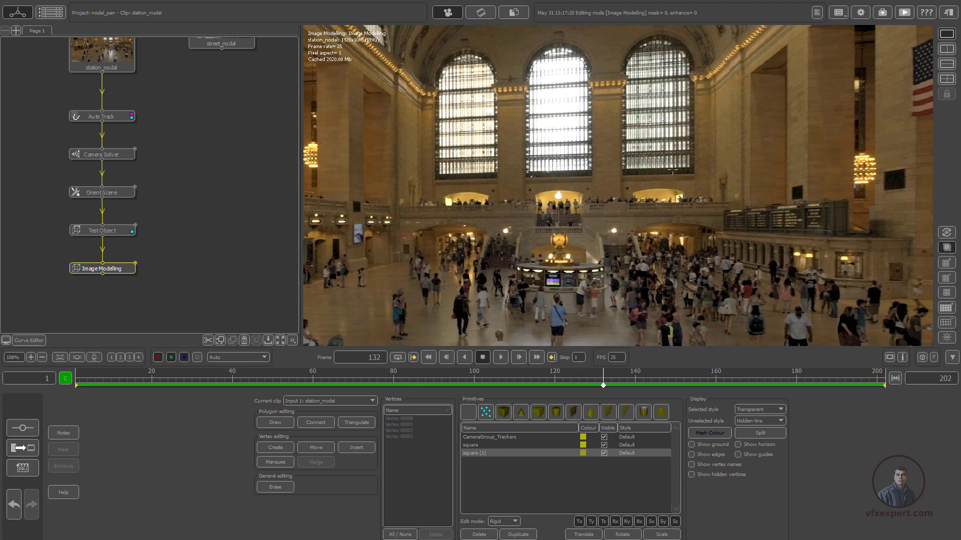
click(279, 425)
scroll(495, 82, up, 8)
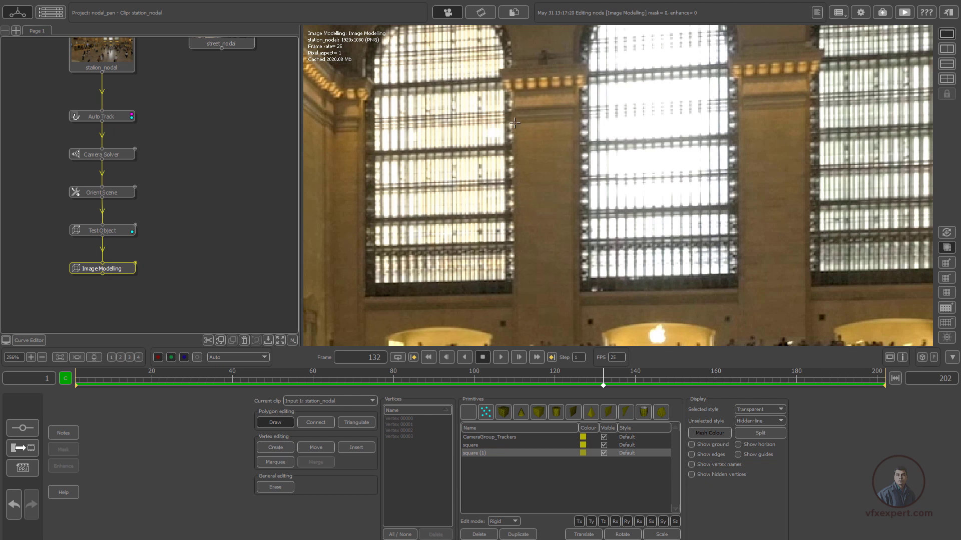
click(514, 123)
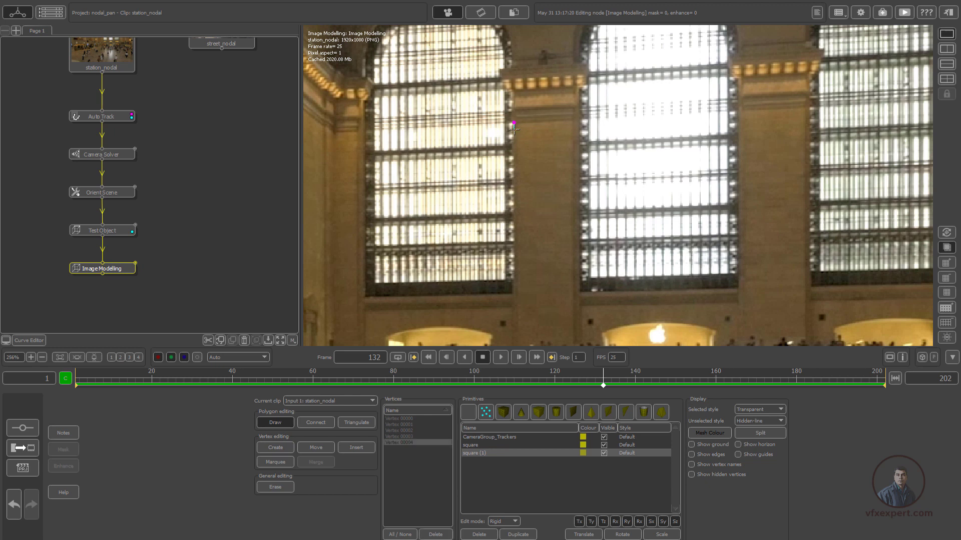
click(574, 119)
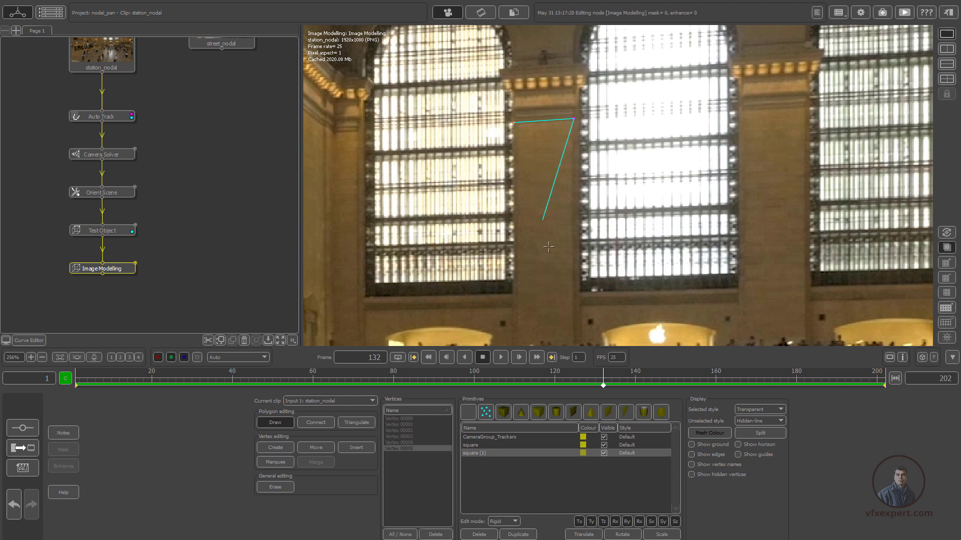
middle_drag(570, 283, 588, 148)
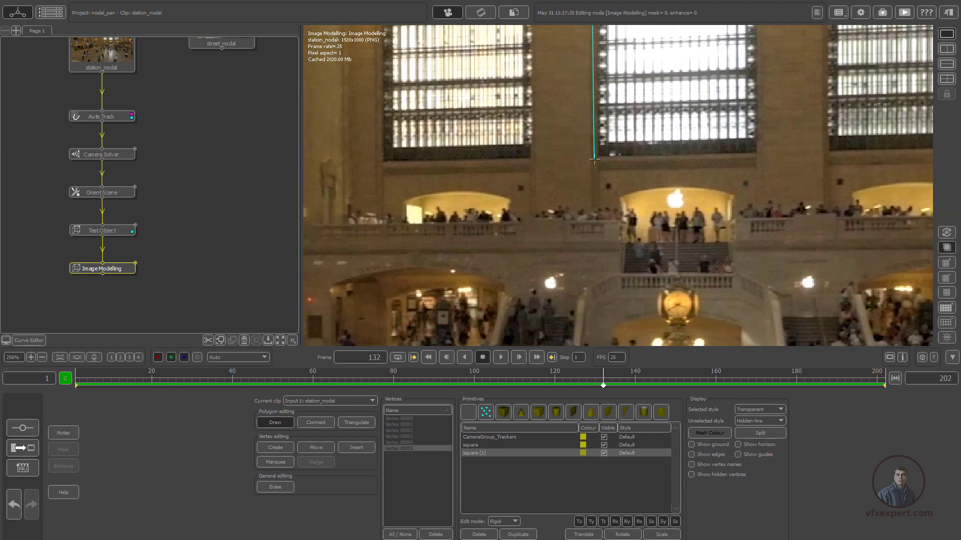
click(593, 155)
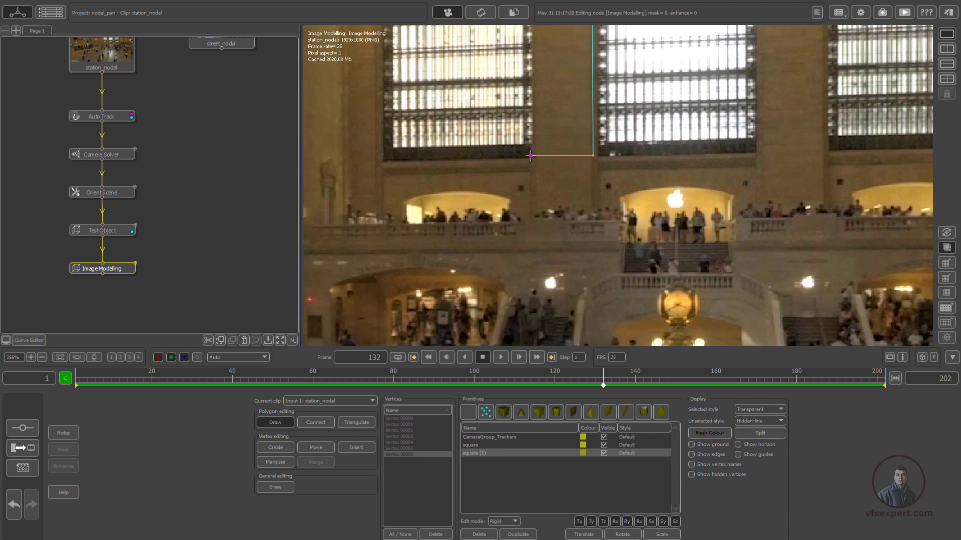
click(530, 156)
middle_drag(598, 107, 558, 216)
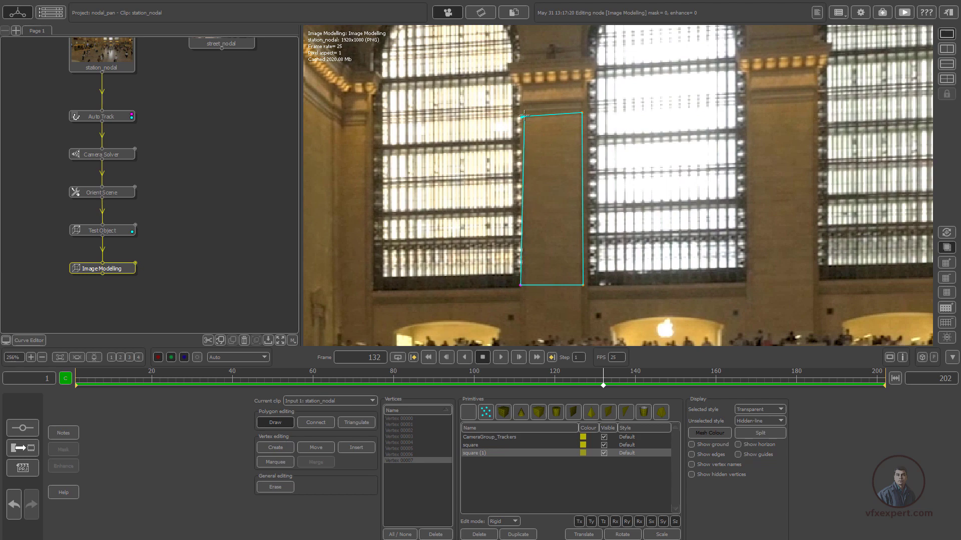
click(522, 116)
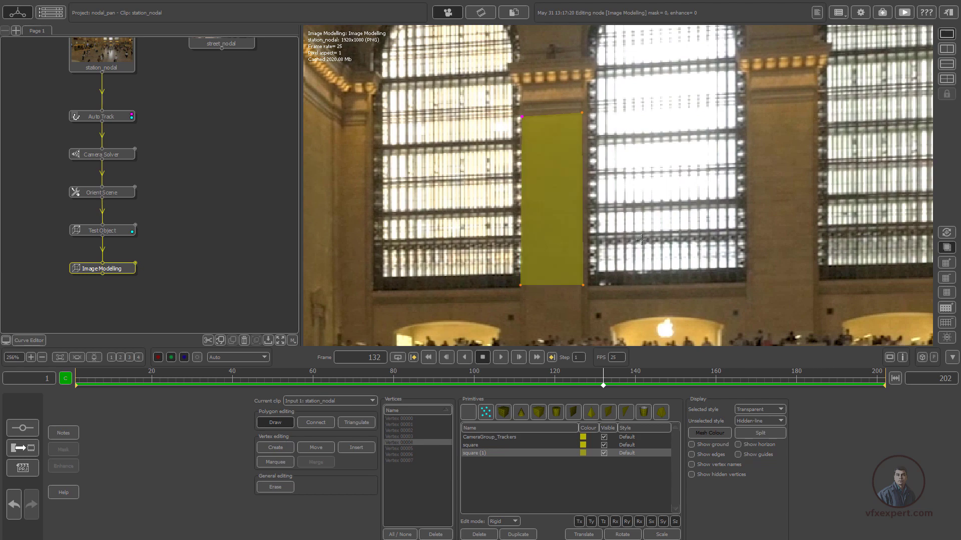
Step: Scrub back to frame 1 to check that the pillar polygon and both squares stay locked to the footage
scroll(641, 239, down, 5)
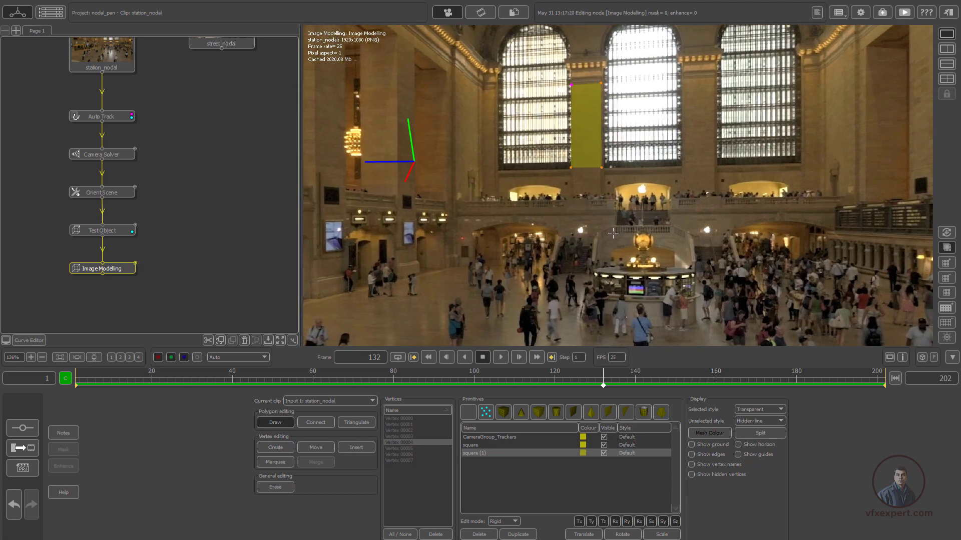
scroll(613, 233, down, 2)
middle_drag(613, 233, 746, 192)
scroll(716, 279, down, 1)
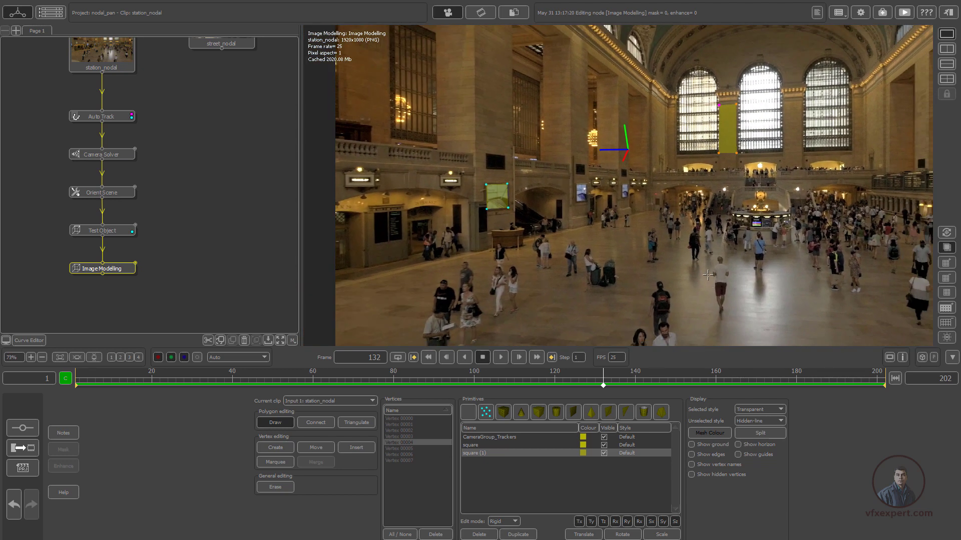
middle_drag(708, 275, 722, 270)
drag(596, 379, 75, 378)
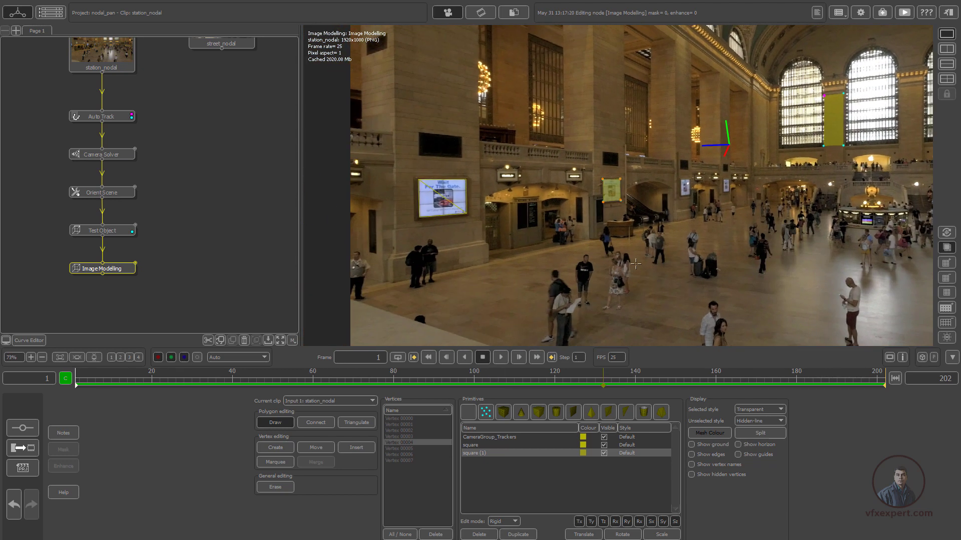
scroll(635, 264, down, 1)
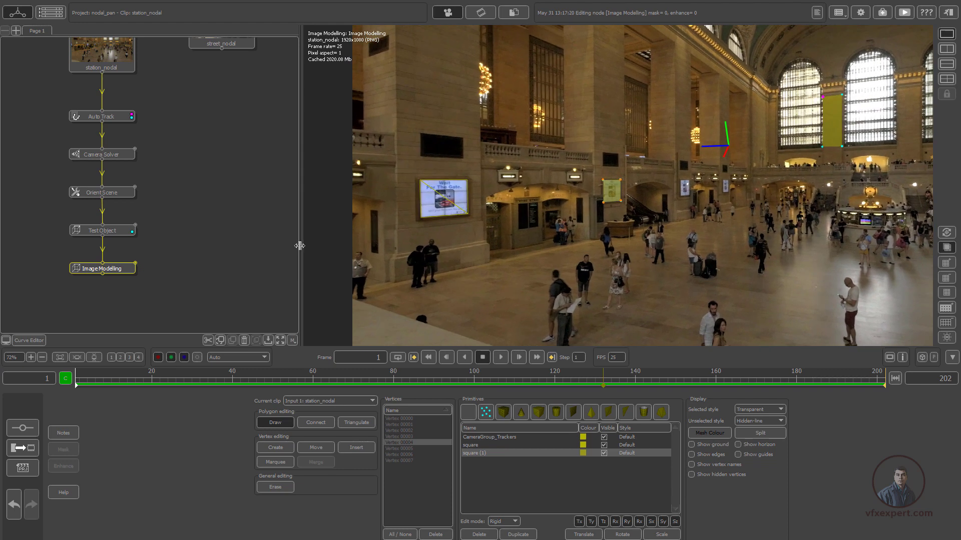
Step: Widen the viewer beside the node tree, switch to Full Screen Cinema and frame the whole image
drag(299, 246, 148, 215)
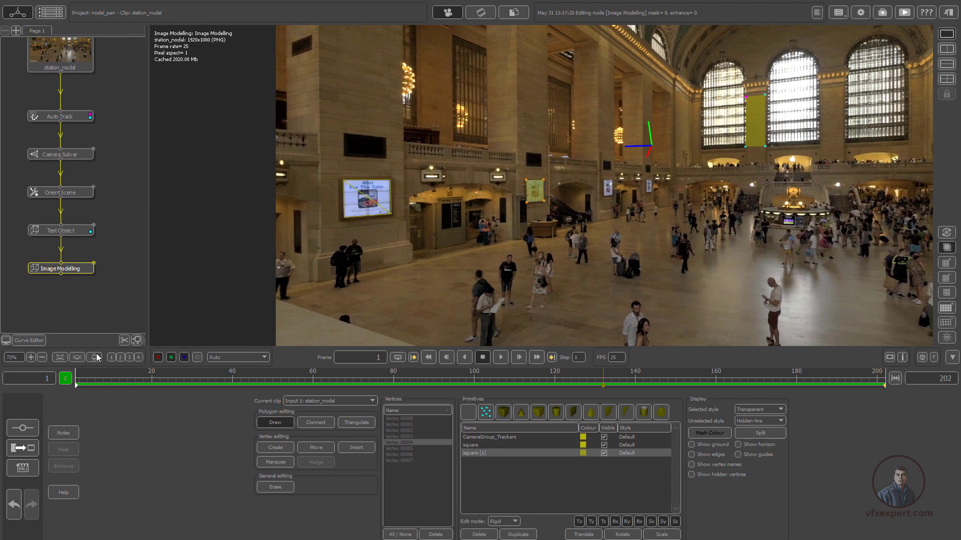
click(96, 357)
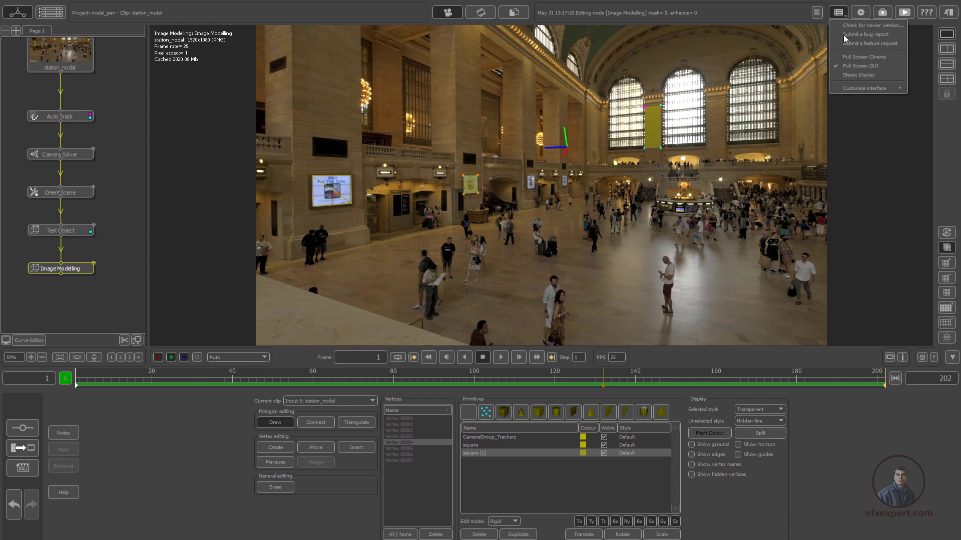
click(867, 57)
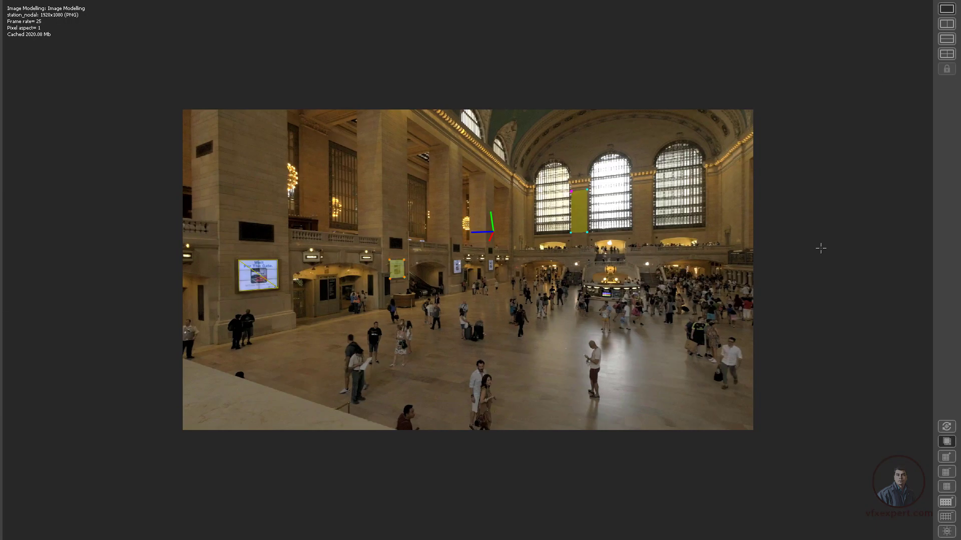
right_drag(795, 243, 835, 242)
middle_drag(782, 253, 904, 236)
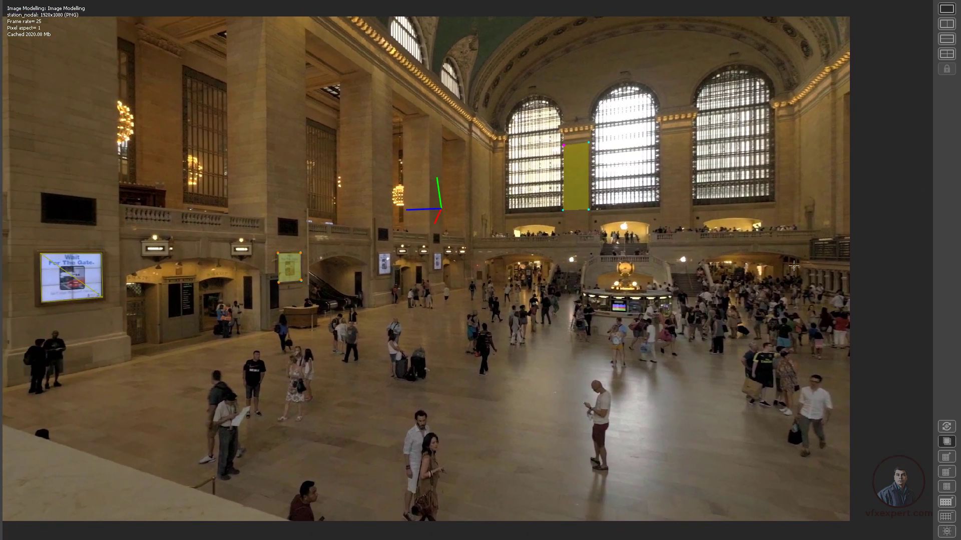
right_drag(794, 266, 764, 275)
middle_drag(704, 296, 732, 293)
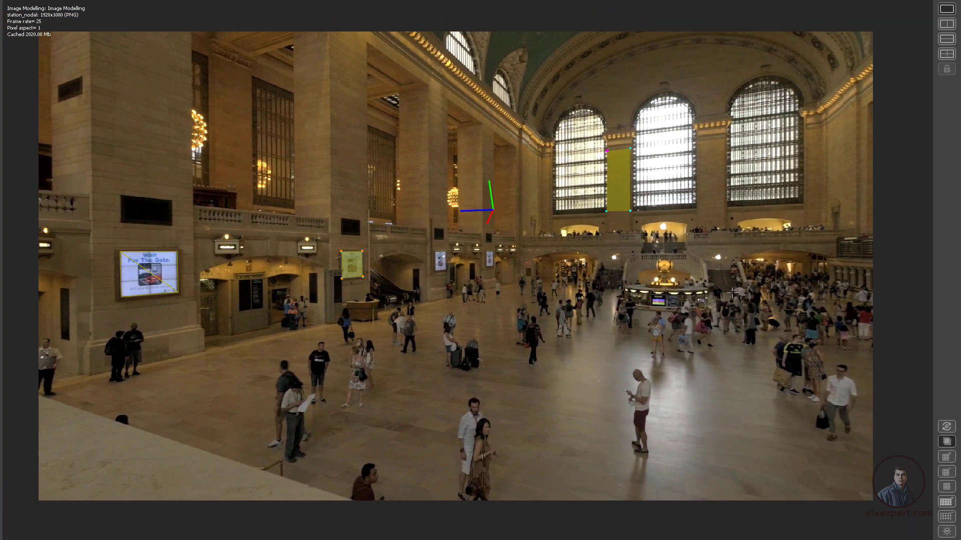
Step: Play the clip in cinema view to review the modelled shapes, exit to the normal layout and scrub back to frame 55
key(space)
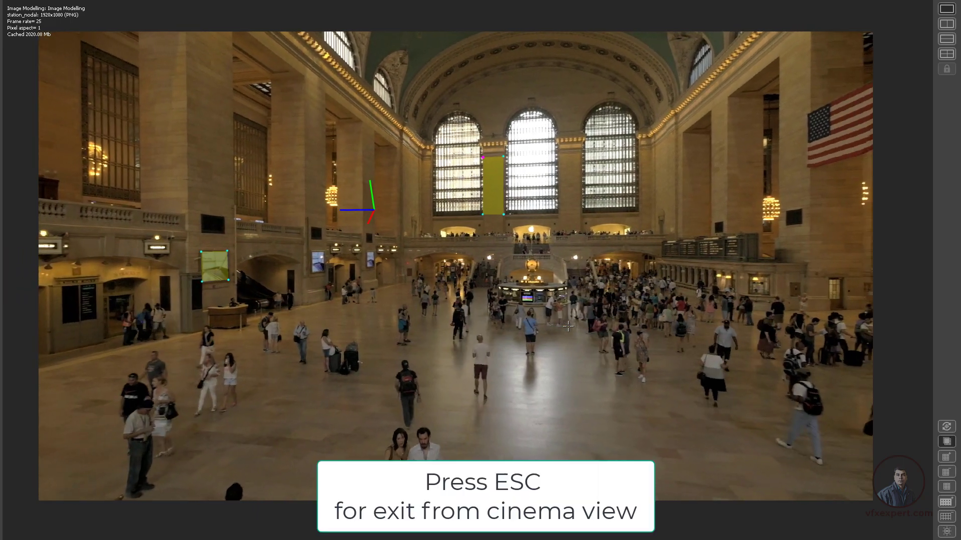
key(Escape)
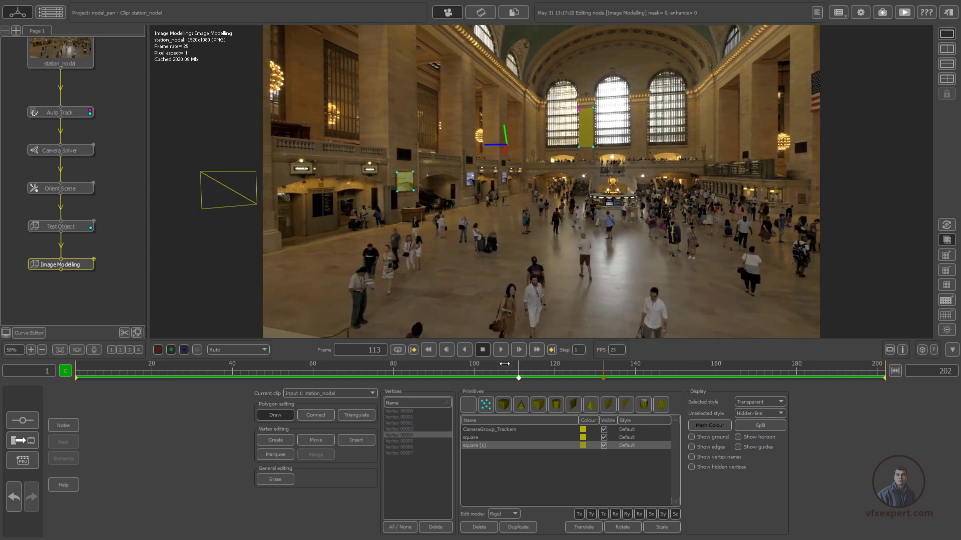
drag(505, 364, 293, 384)
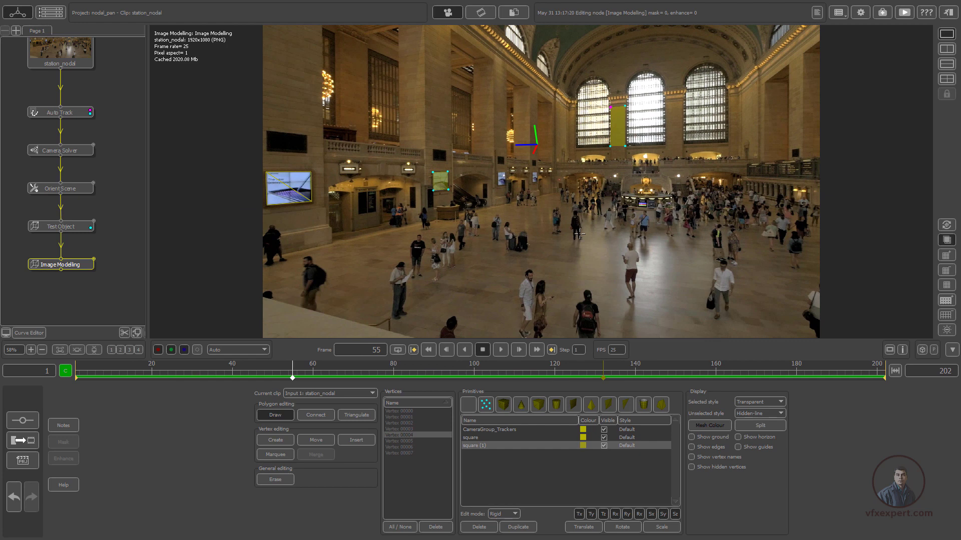
Step: Add an Export node and attach it below the Image Modelling node
right_click(67, 263)
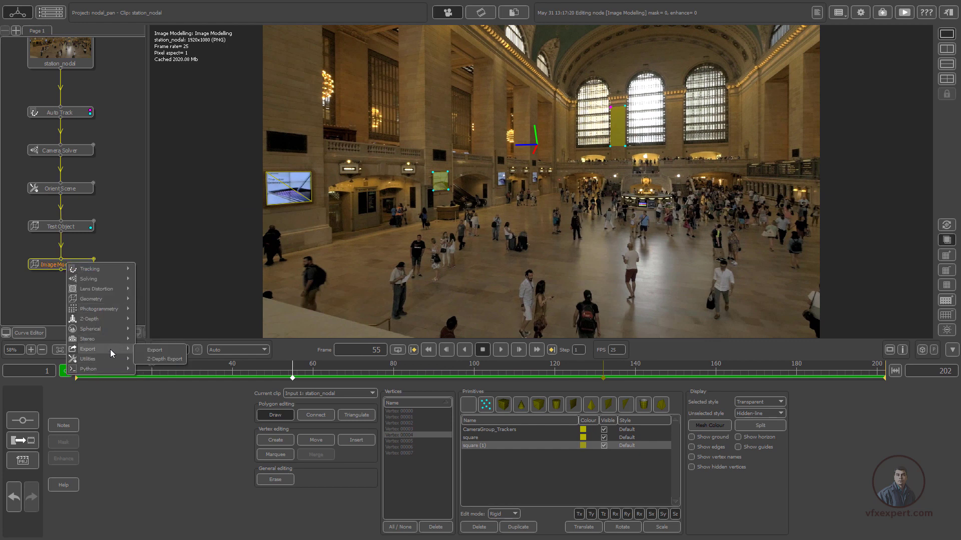
click(157, 353)
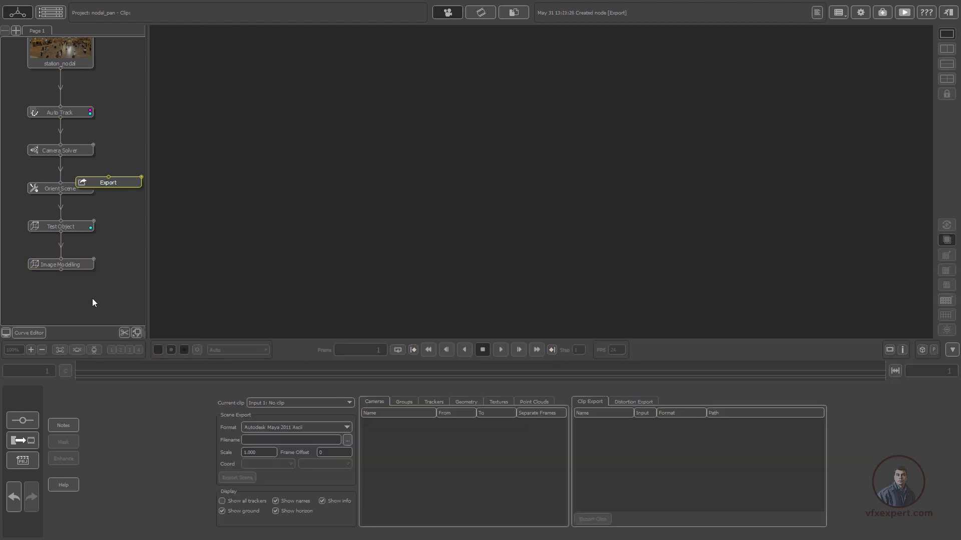
drag(121, 181, 71, 294)
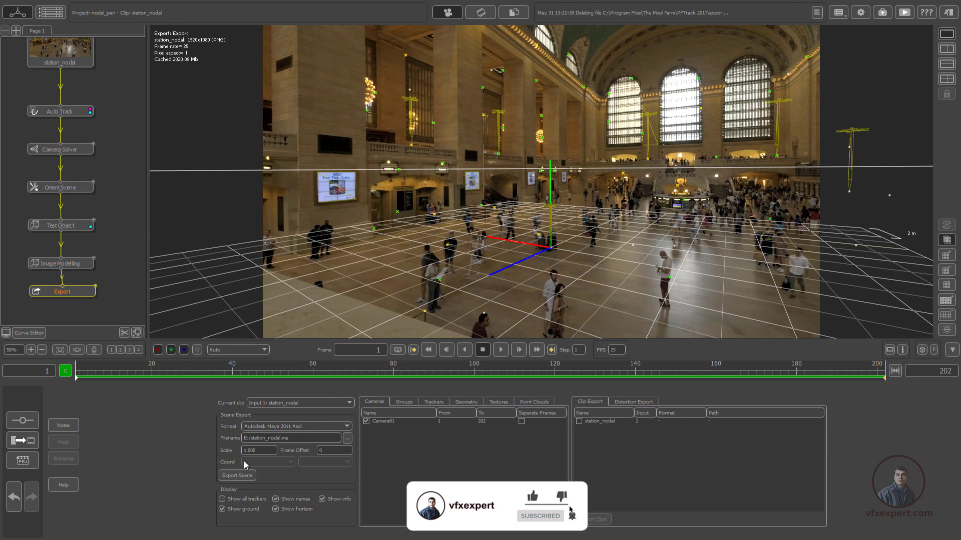
Step: Export the scene in Autodesk Maya 2011 Ascii format to station_nodal.ma on drive E
click(333, 428)
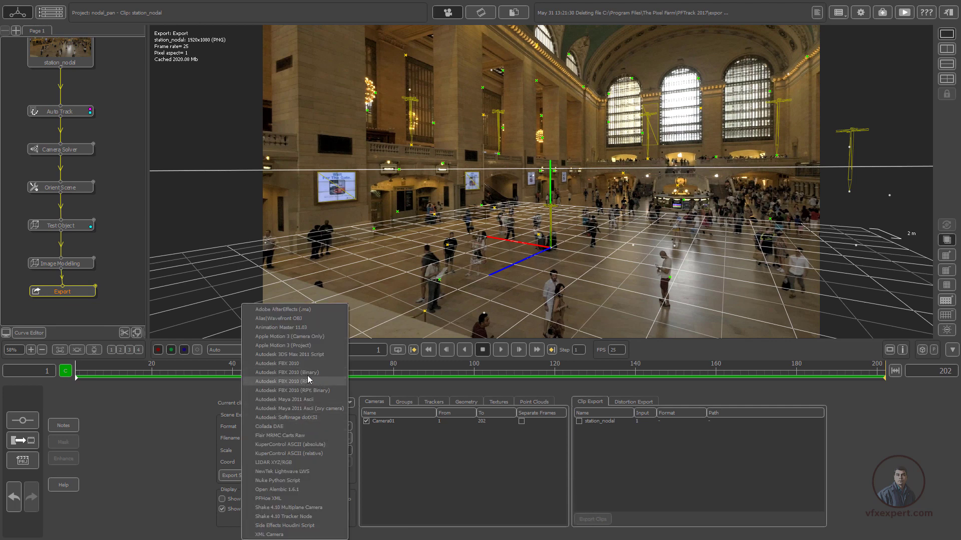
click(306, 399)
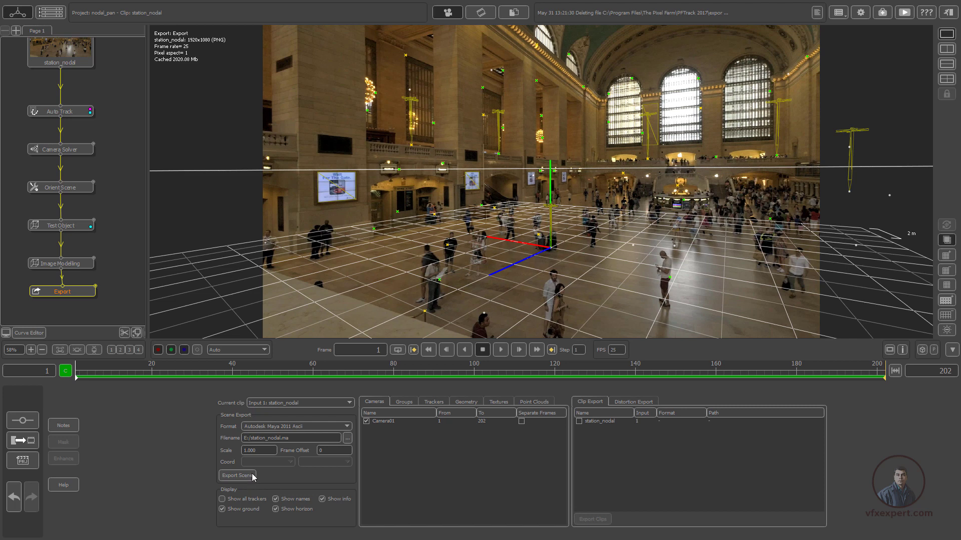
click(237, 475)
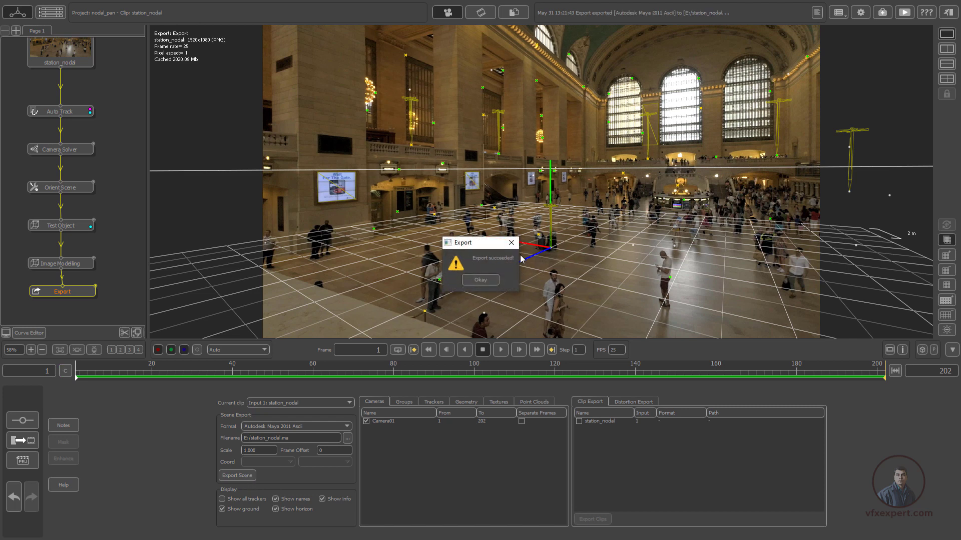
click(481, 280)
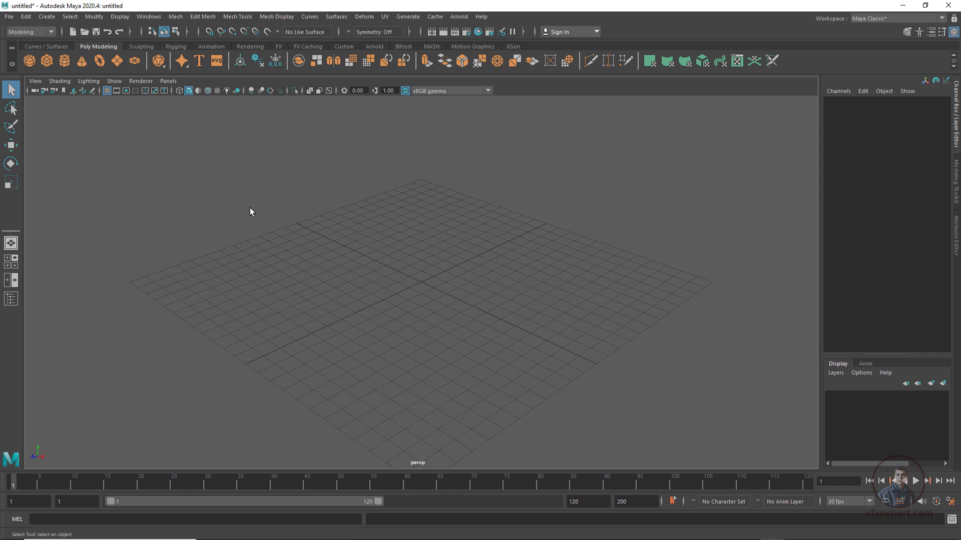
Step: Switch to Maya and open station_nodal.ma from drive E without saving the untitled scene
click(9, 17)
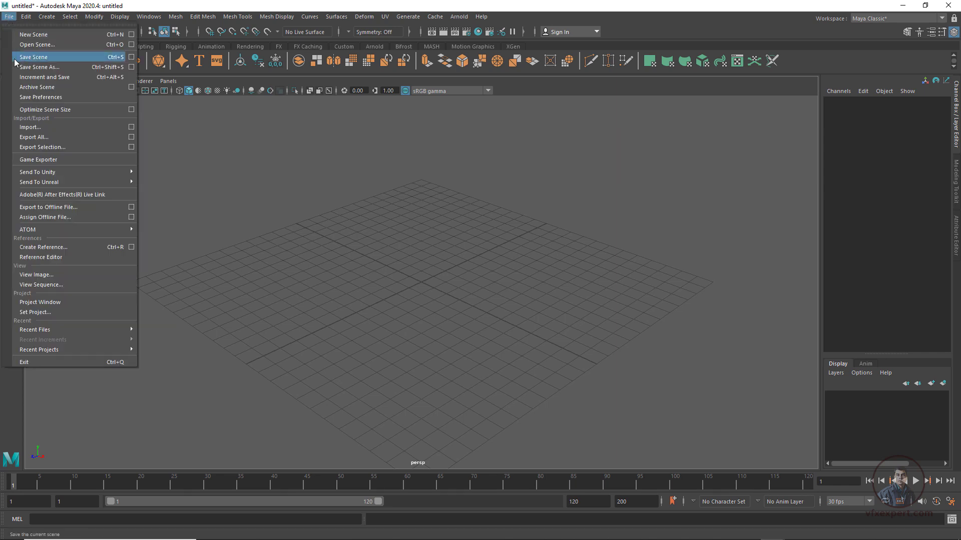
click(36, 44)
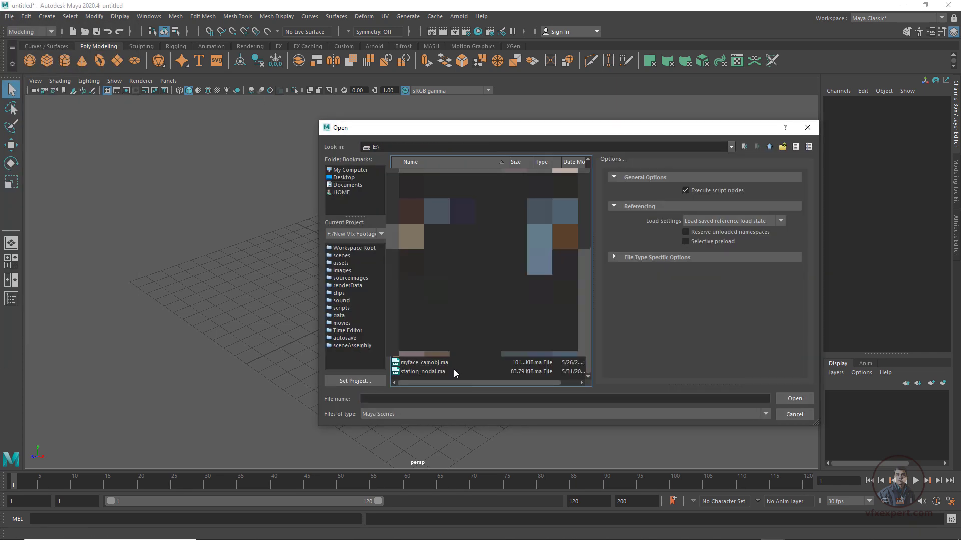
click(798, 399)
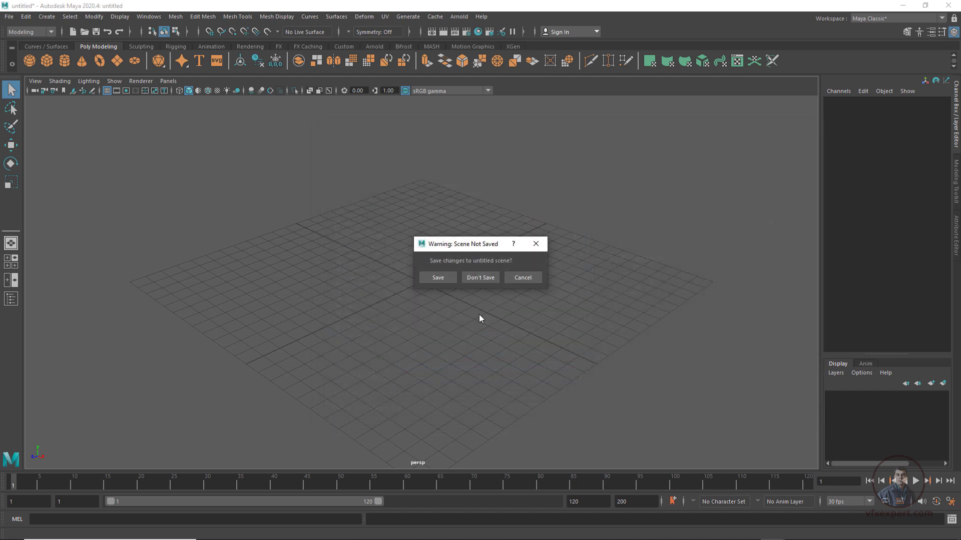
click(481, 277)
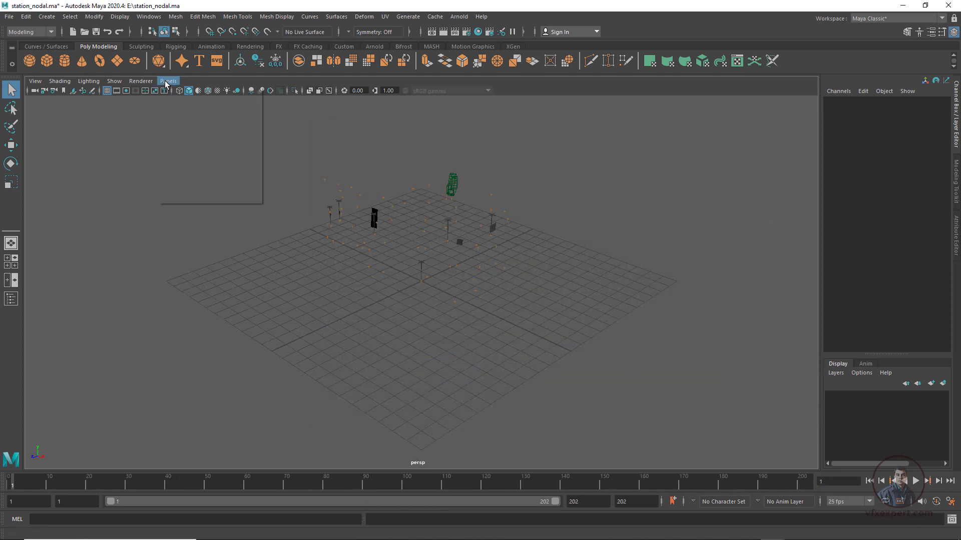
Step: Look through Camera01_2, play the shot to check the geometry against the footage, and return to frame 1
mouse_move(222, 94)
click(289, 92)
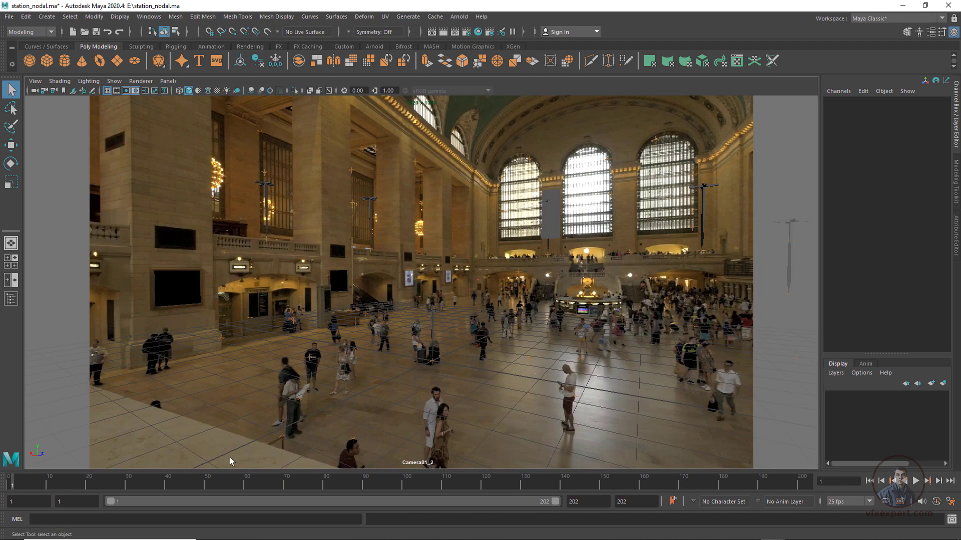
key(alt+v)
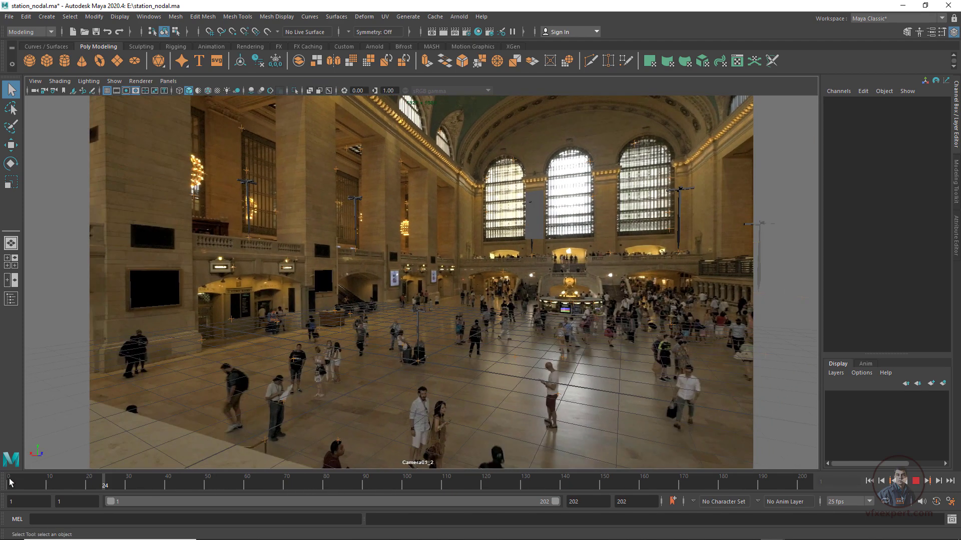
click(10, 482)
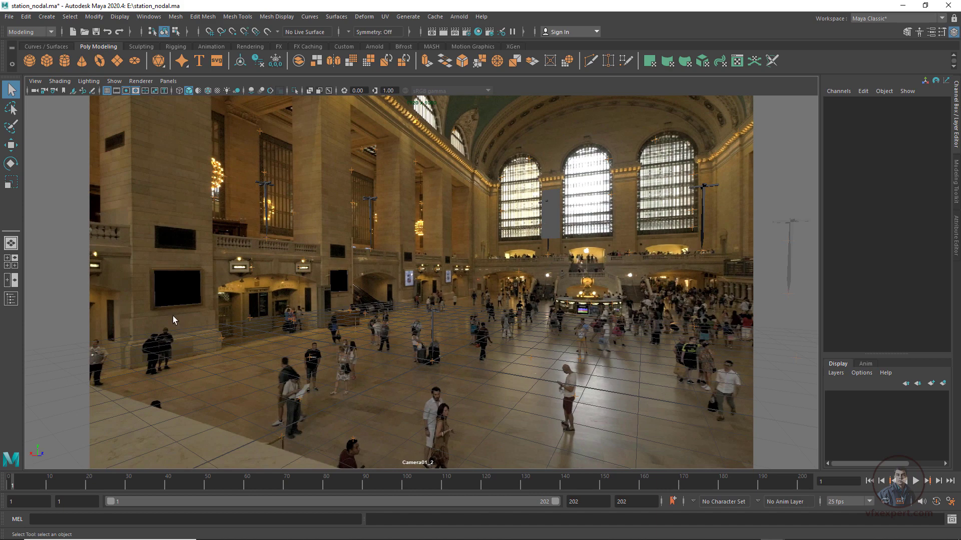
Step: Select the square over the large wall screen and play the shot to check that it follows the footage
click(196, 284)
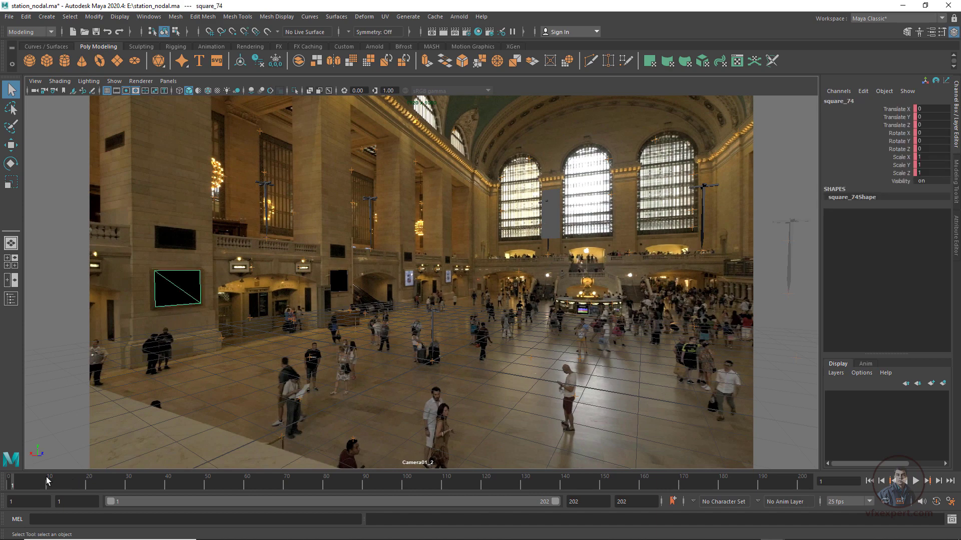
key(alt+v)
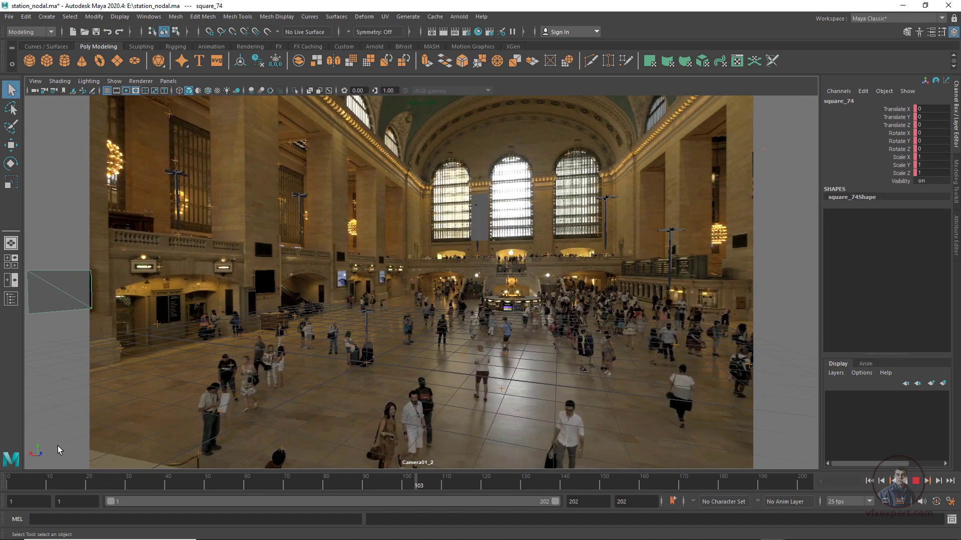
key(Escape)
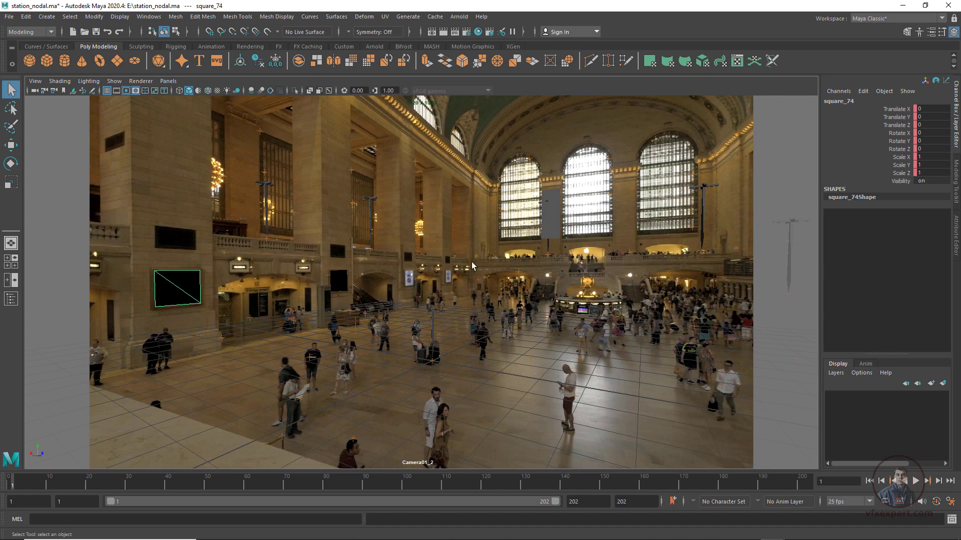